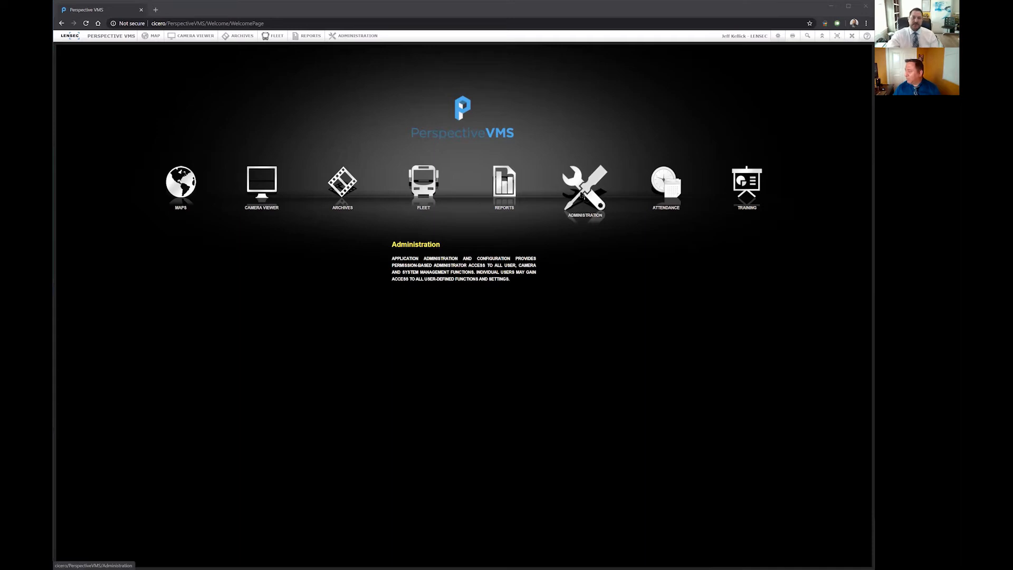
Step: Open the workflows list in Administration and view the new workflow form, closing it without saving
{"action": "left_click", "coordinate": [582, 195]}
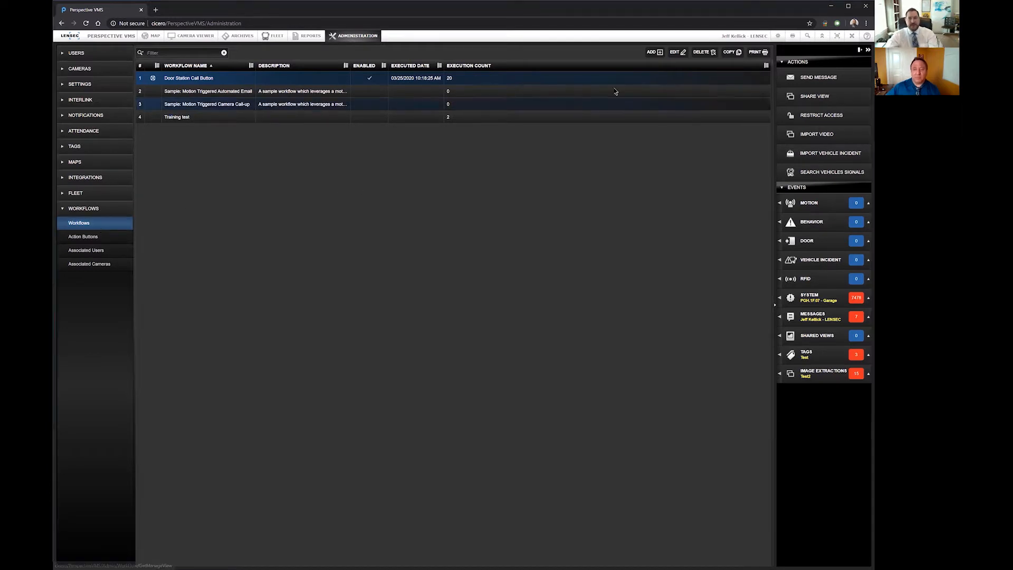
{"action": "left_click", "coordinate": [650, 52]}
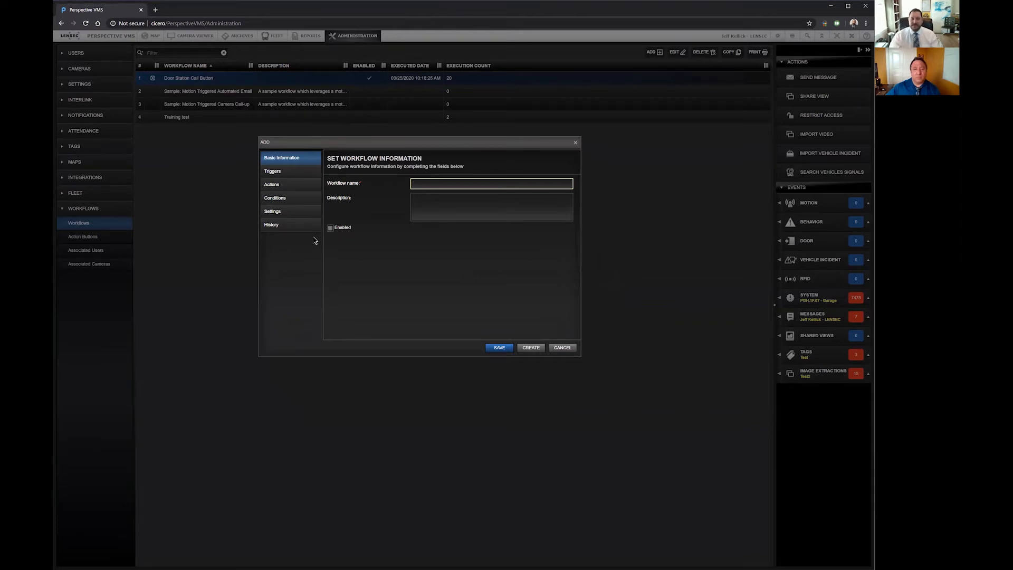
{"action": "left_click", "coordinate": [575, 142]}
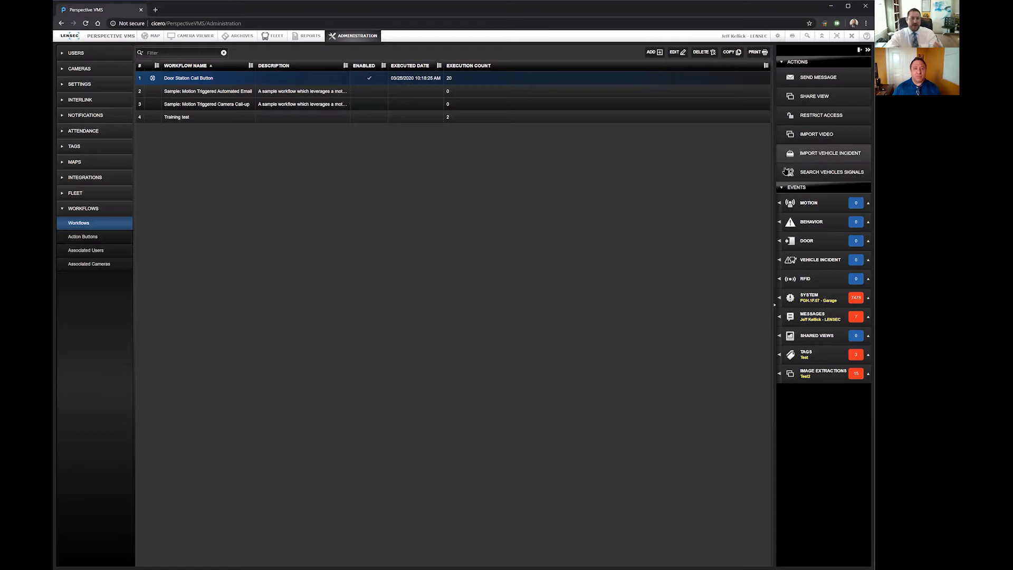
Step: Start a new action button named "anything", view its allowed-group options, and close the form without saving
{"action": "left_click", "coordinate": [85, 238]}
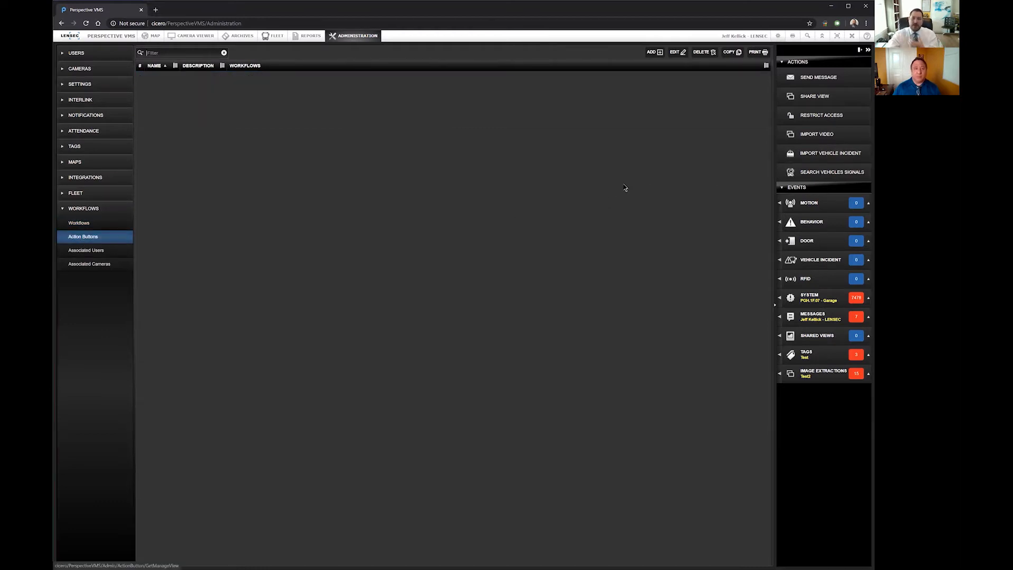
{"action": "left_click", "coordinate": [654, 53]}
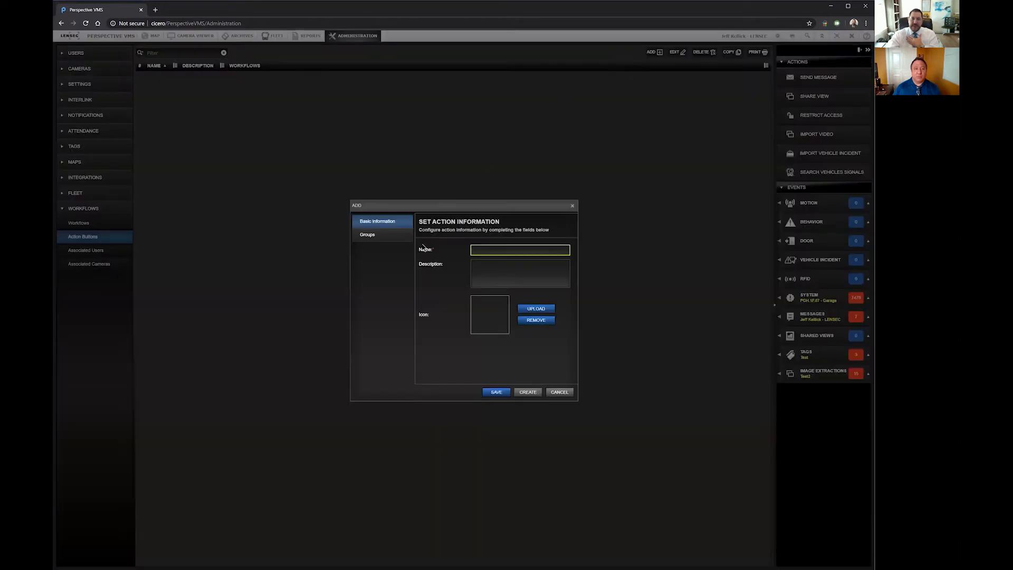
{"action": "type", "text": "anything"}
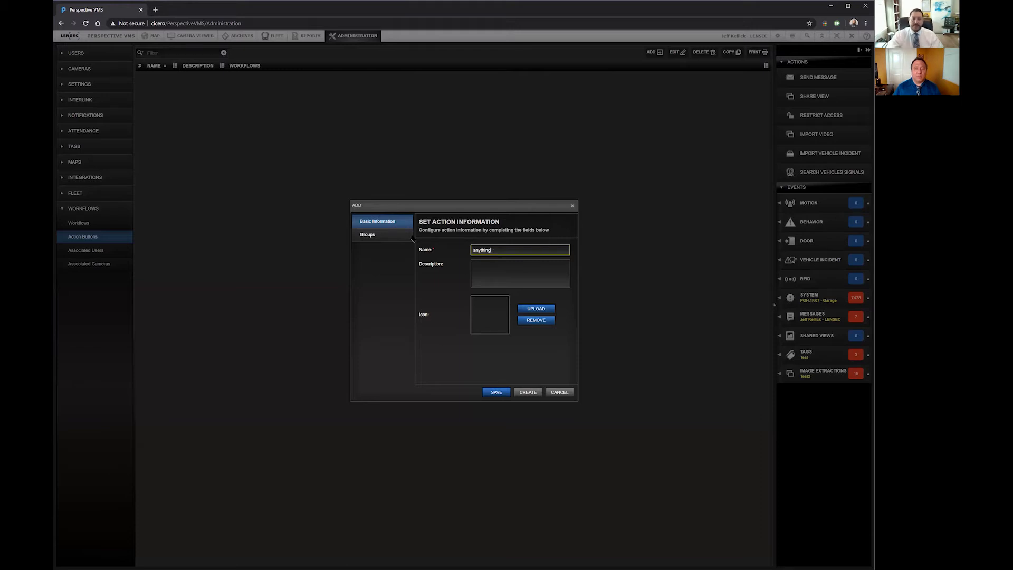
{"action": "left_click", "coordinate": [368, 235]}
{"action": "left_click", "coordinate": [456, 285]}
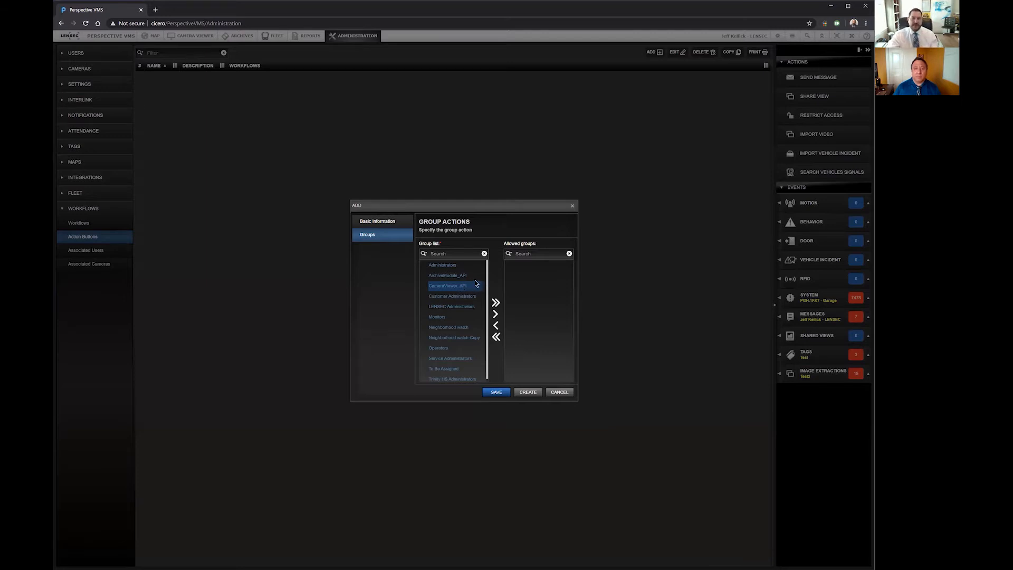
{"action": "left_click", "coordinate": [571, 206]}
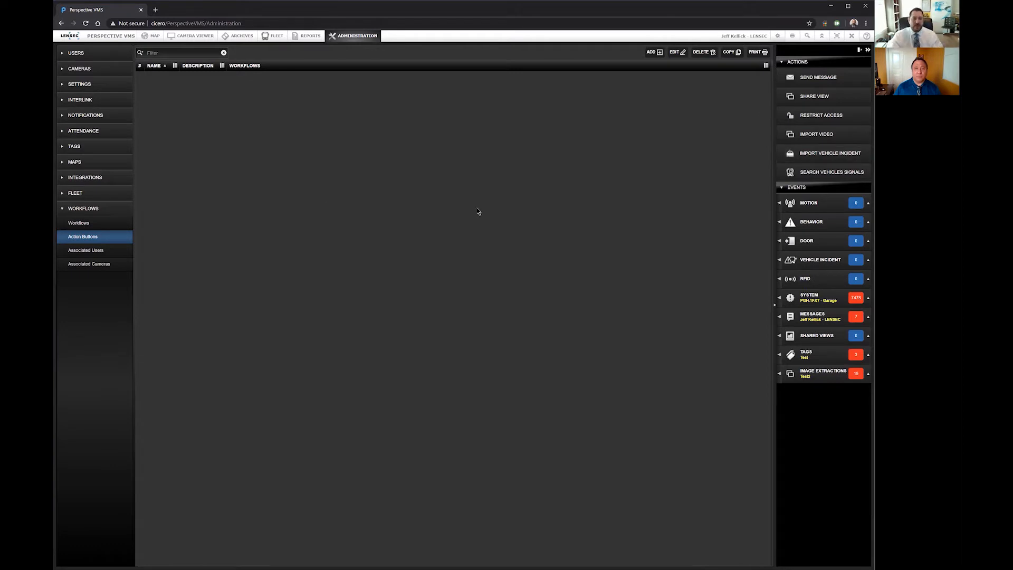
Step: Start a new workflow named "Duress" from the workflows list and mark it as enabled
{"action": "left_click", "coordinate": [125, 226]}
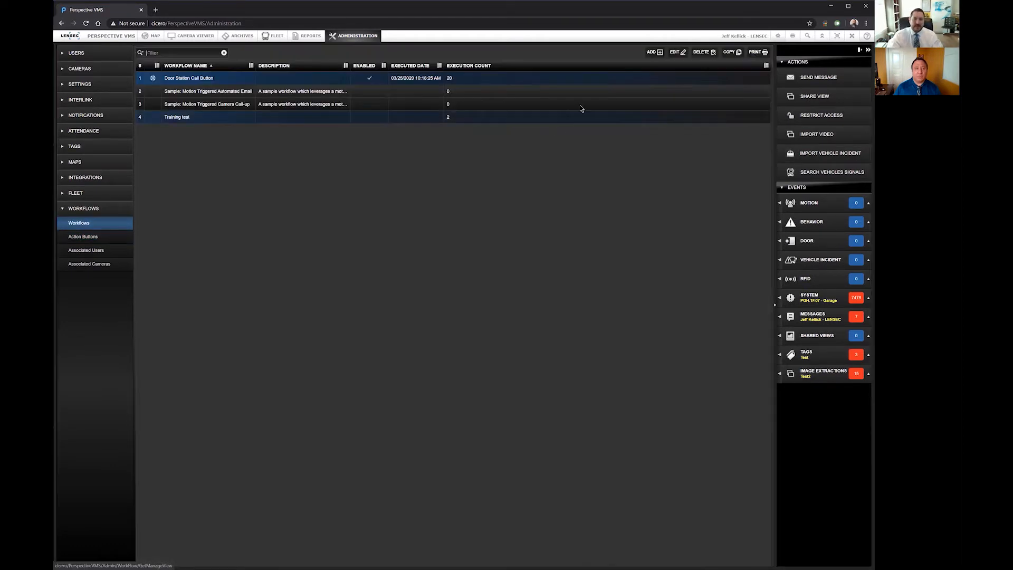
{"action": "left_click", "coordinate": [654, 51]}
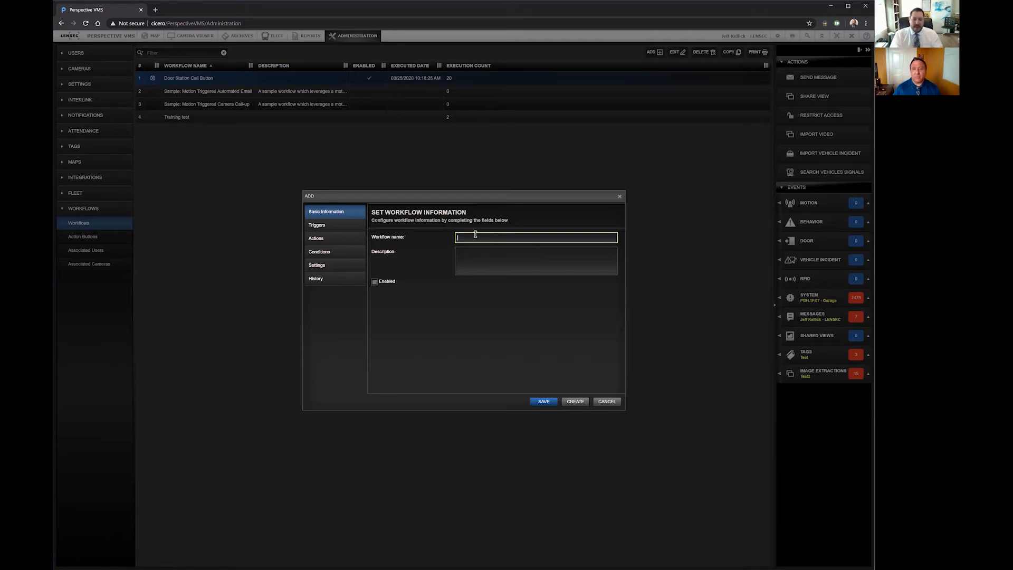
{"action": "type", "text": "un"}
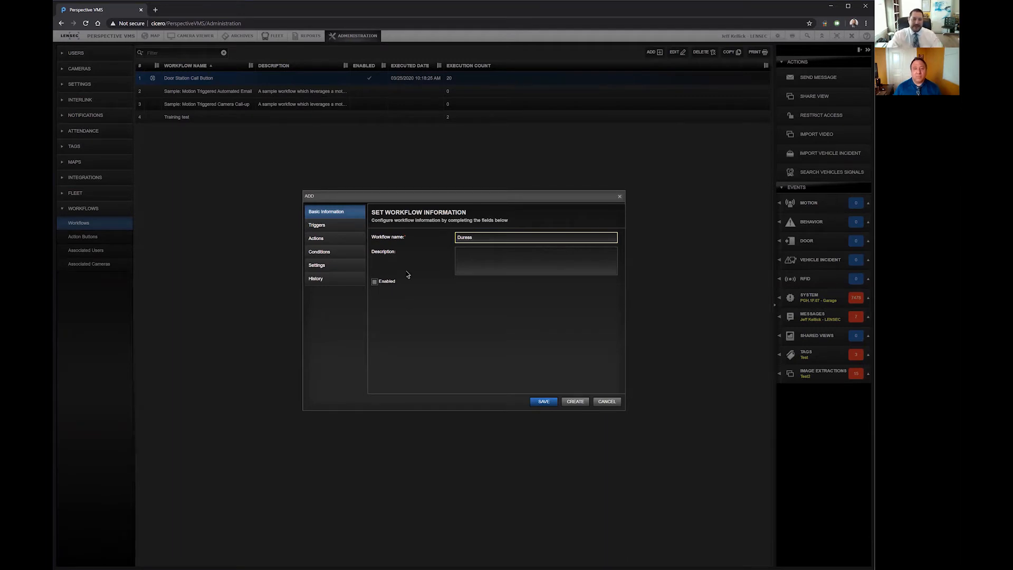
{"action": "left_click", "coordinate": [385, 282]}
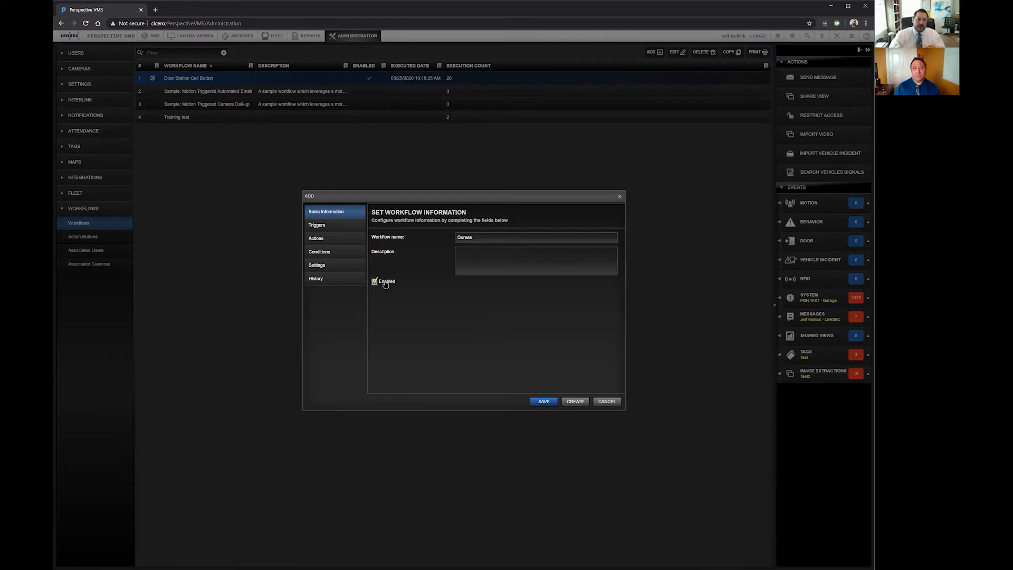
Step: Examine the settings of the Action Button, Analytic Rules and At Log On trigger types for the Duress workflow
{"action": "left_click", "coordinate": [356, 230]}
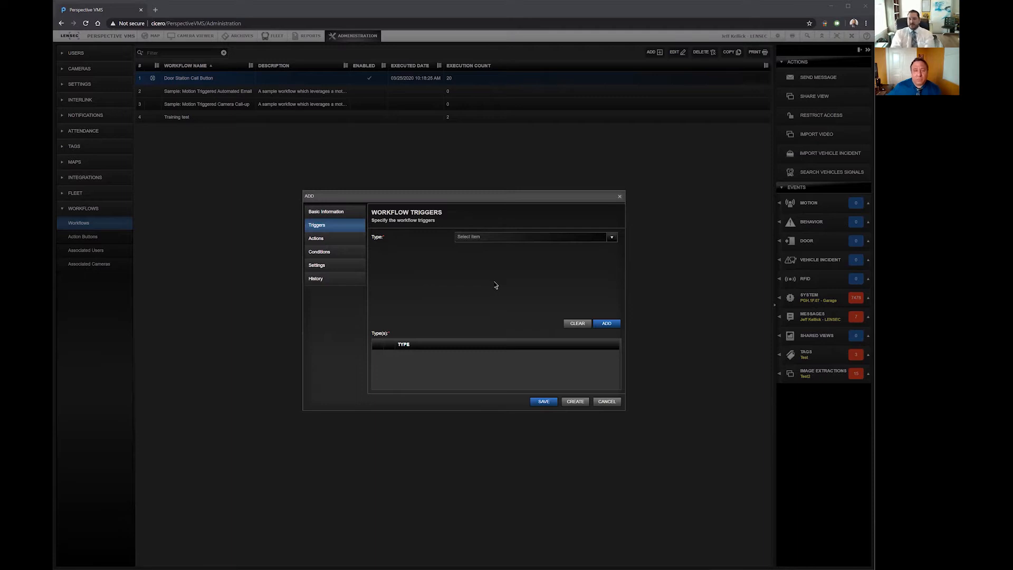
{"action": "left_click", "coordinate": [612, 238]}
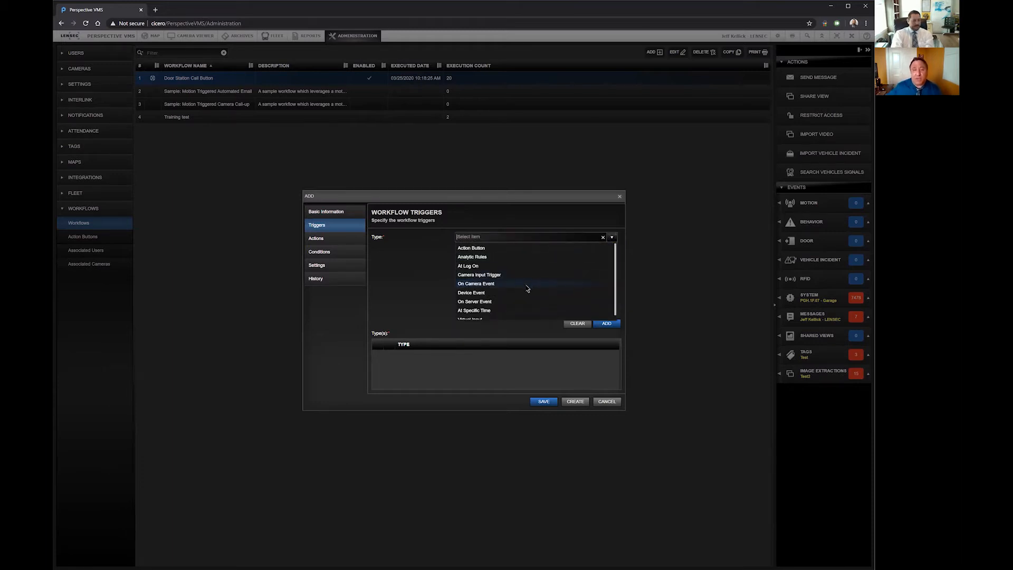
{"action": "left_click", "coordinate": [482, 248]}
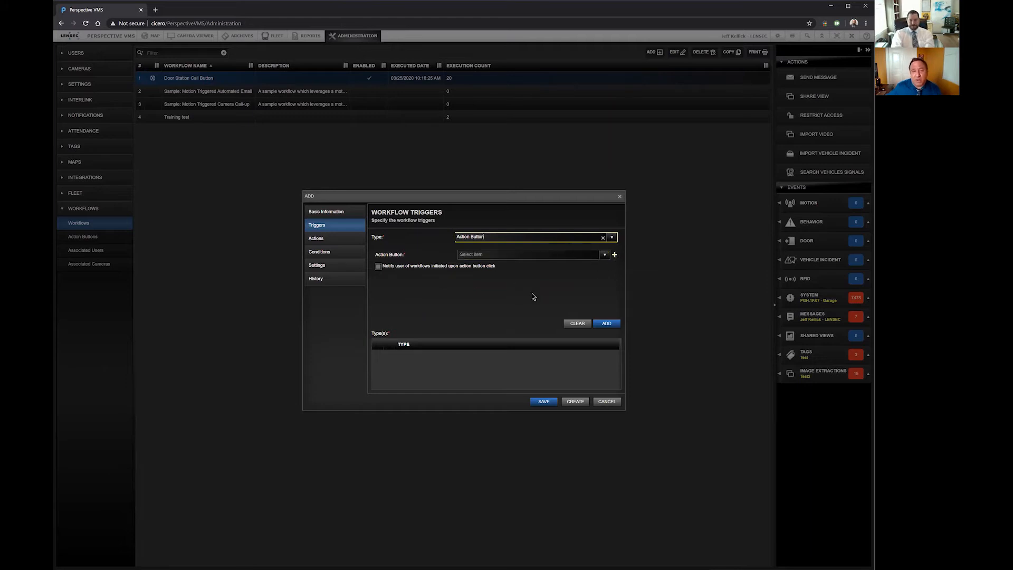
{"action": "left_click", "coordinate": [613, 238]}
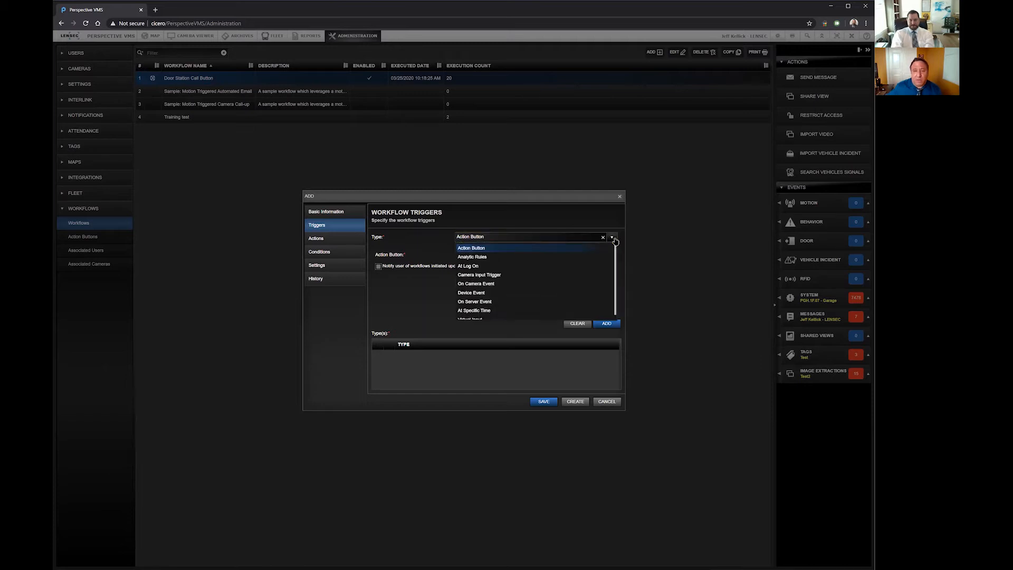
{"action": "left_click", "coordinate": [489, 257]}
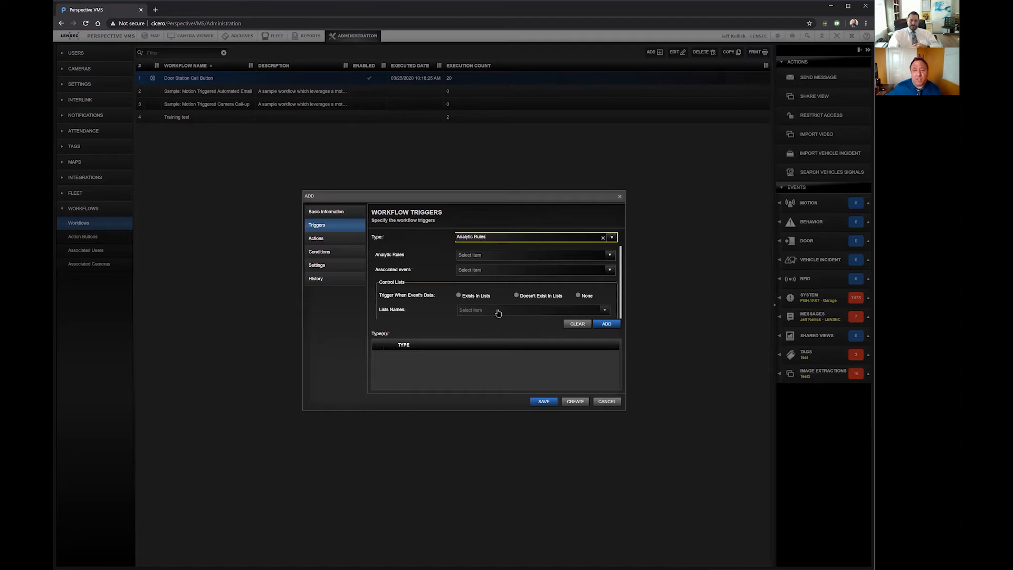
{"action": "left_click", "coordinate": [612, 237]}
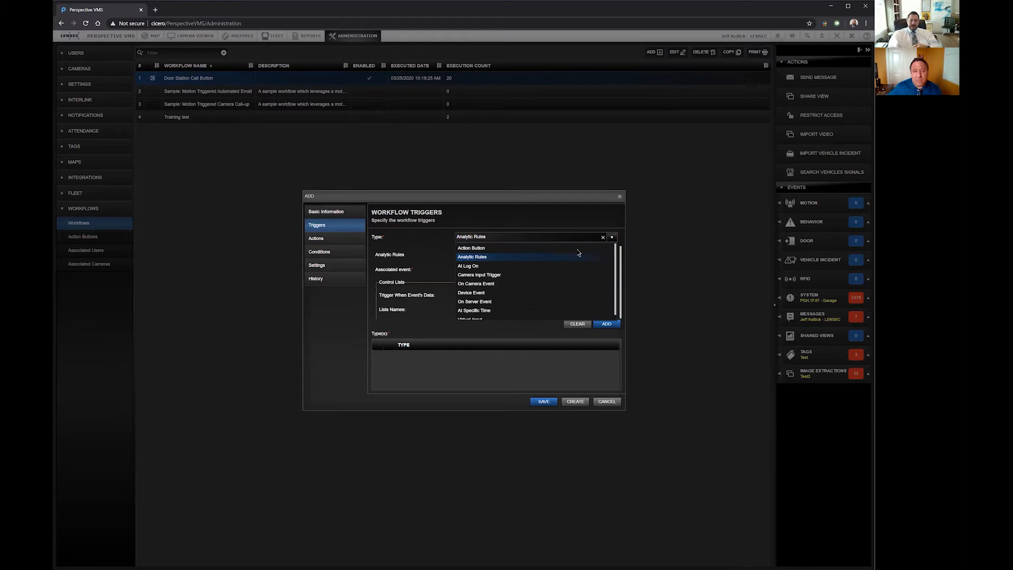
{"action": "left_click", "coordinate": [493, 267]}
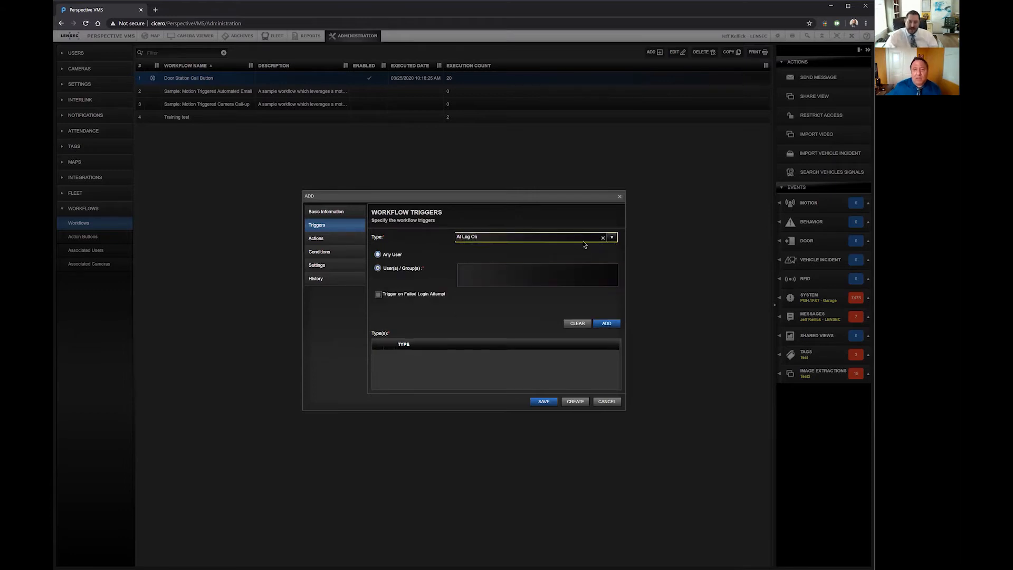
Step: Switch the trigger type back to Analytic Rules, check the selectable rules, and discard the unsaved workflow
{"action": "left_click", "coordinate": [613, 238]}
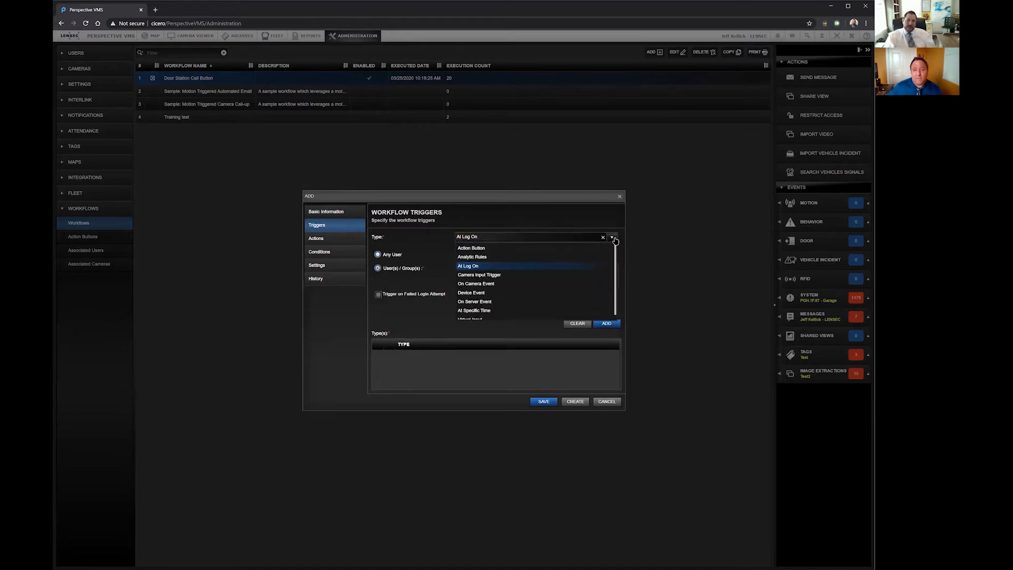
{"action": "left_click", "coordinate": [546, 257]}
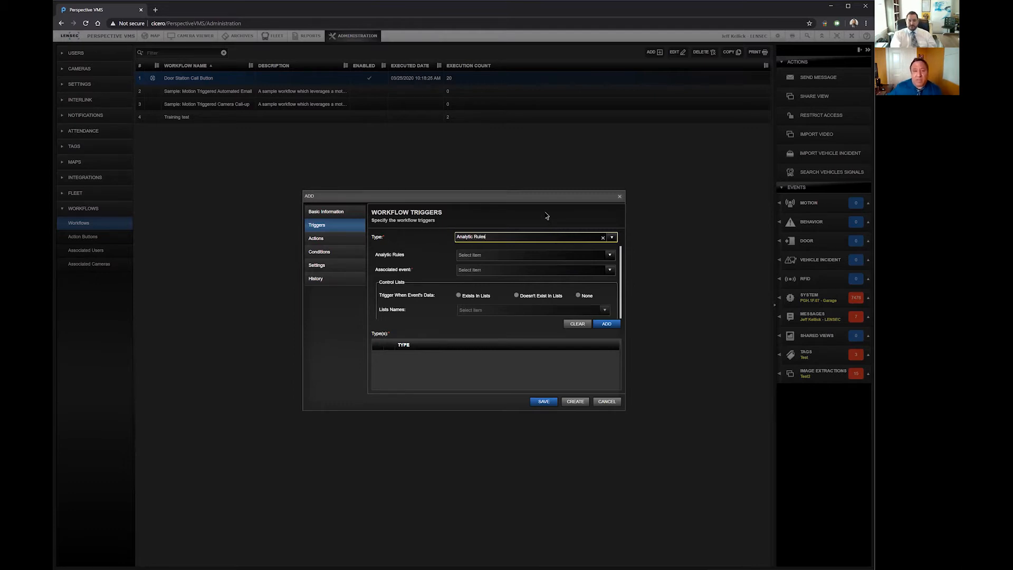
{"action": "left_click", "coordinate": [610, 254]}
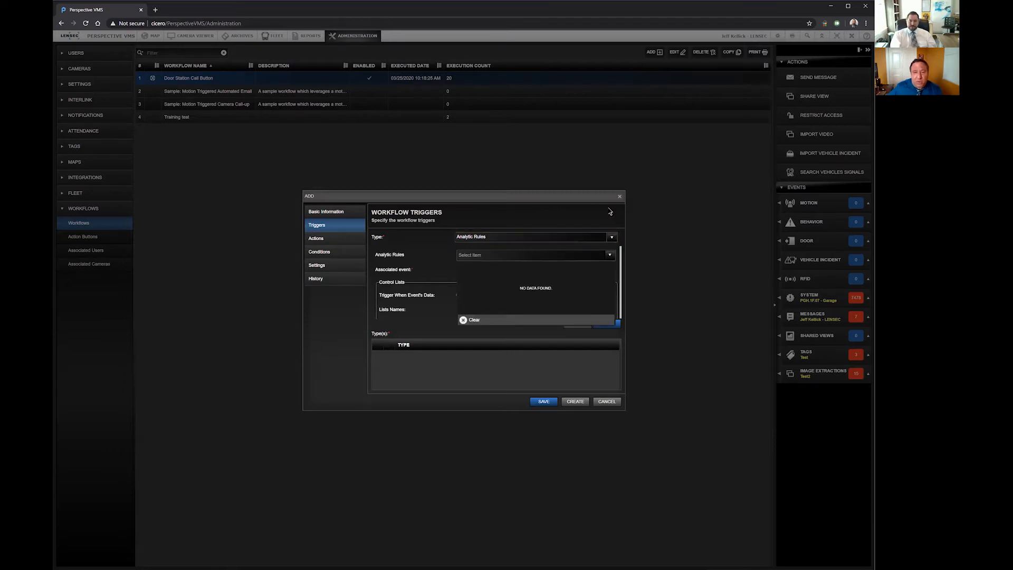
{"action": "left_click", "coordinate": [611, 237]}
{"action": "left_click", "coordinate": [612, 237]}
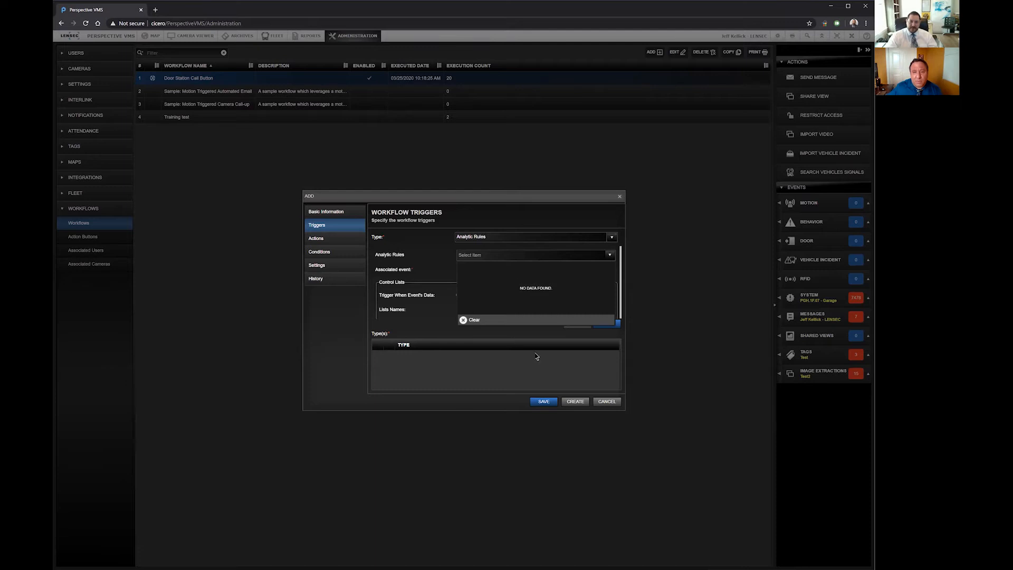
{"action": "left_click", "coordinate": [665, 141]}
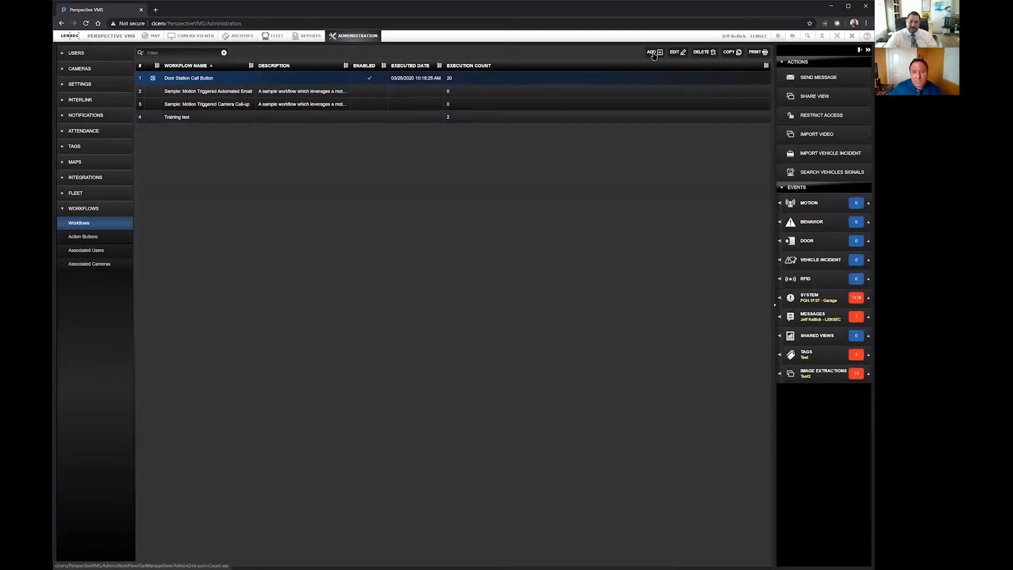
Step: Start another new workflow, choose the At Log On trigger type, and enable triggering on failed login attempts
{"action": "left_click", "coordinate": [654, 53]}
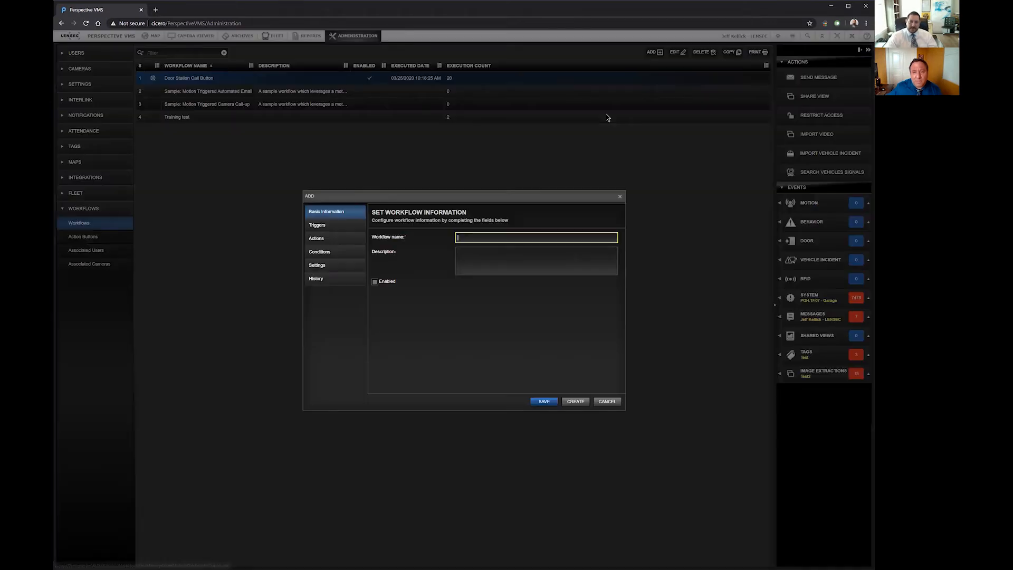
{"action": "left_click", "coordinate": [340, 230]}
{"action": "left_click", "coordinate": [610, 238]}
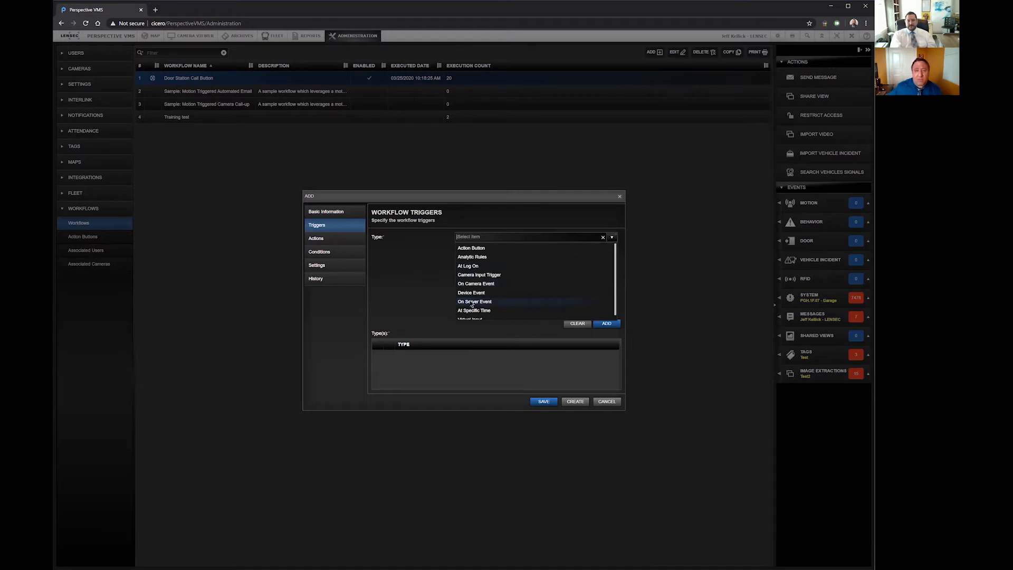
{"action": "left_click", "coordinate": [472, 267]}
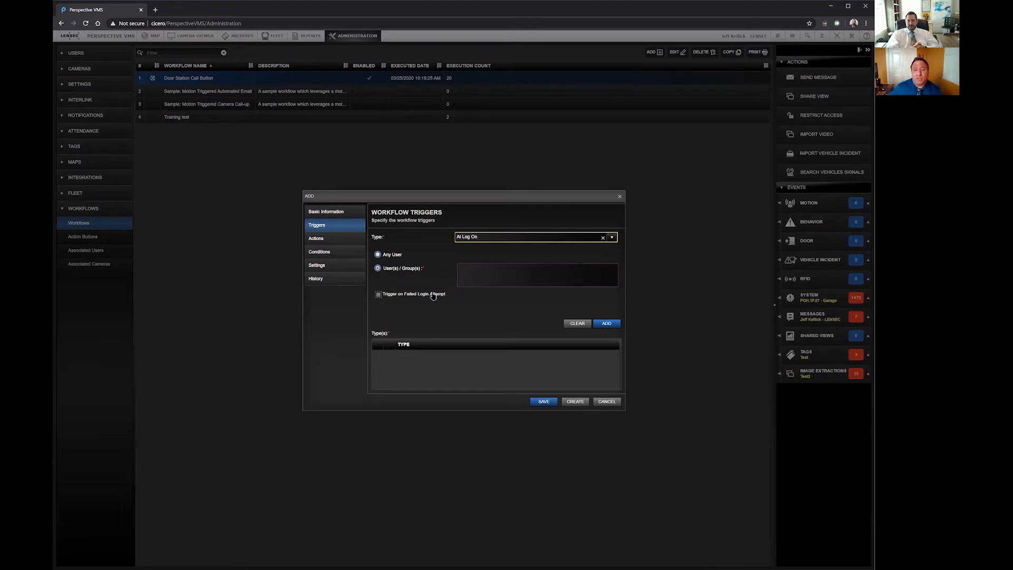
{"action": "left_click", "coordinate": [379, 295]}
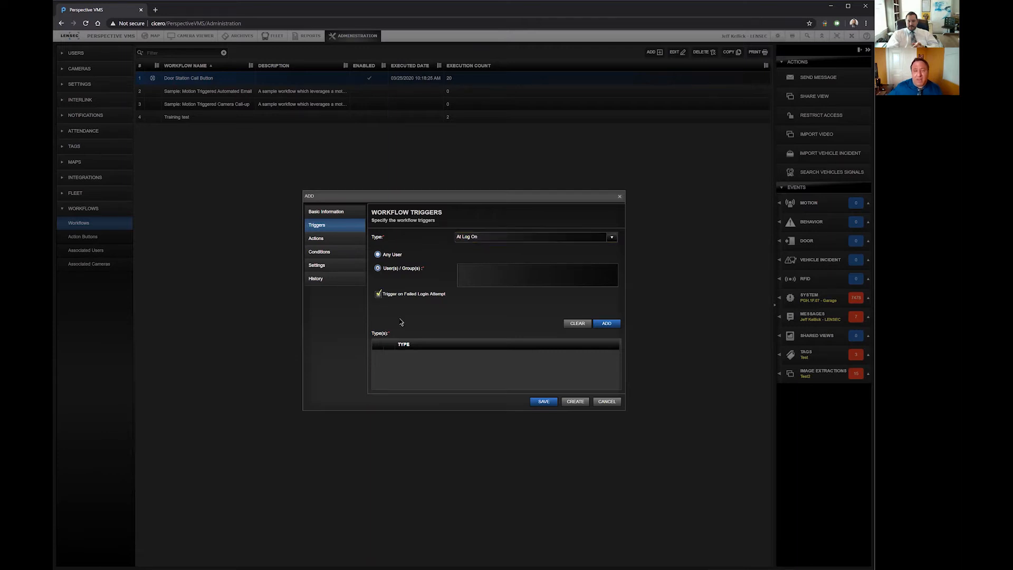
Step: Examine the Camera Input Trigger settings and the camera and associated event choices of the On Camera Event trigger
{"action": "left_click", "coordinate": [612, 239]}
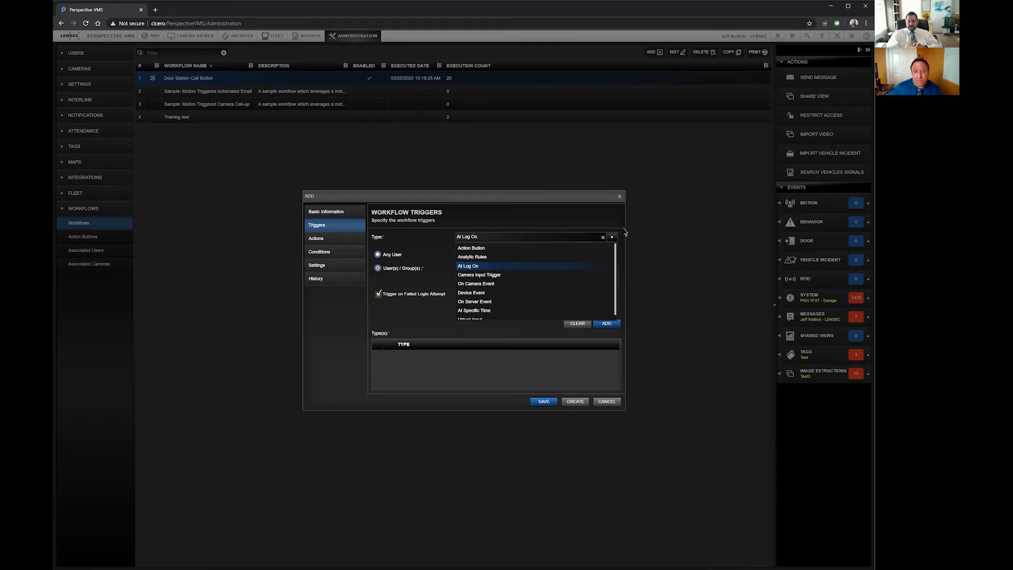
{"action": "left_click", "coordinate": [500, 274]}
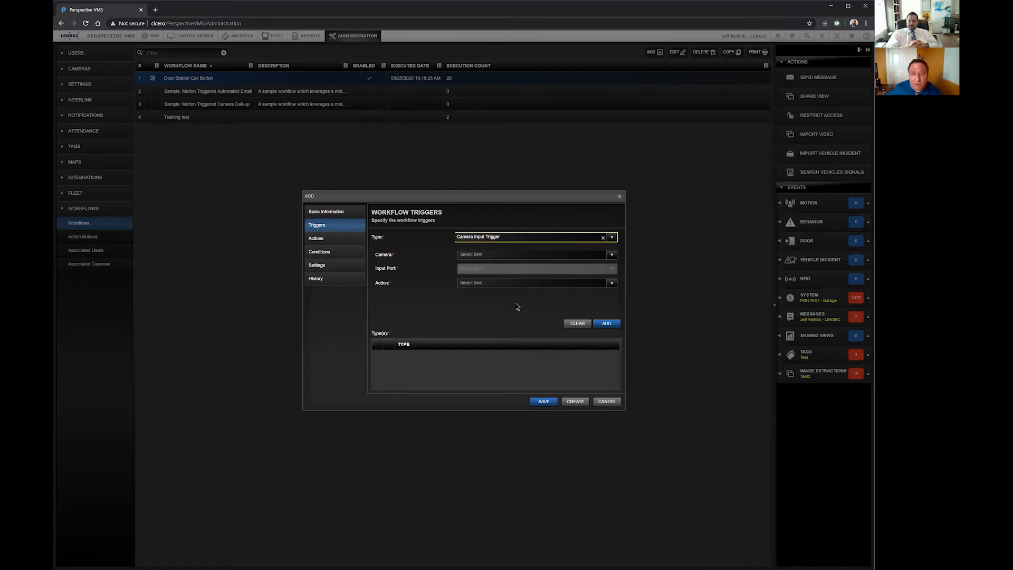
{"action": "left_click", "coordinate": [612, 238]}
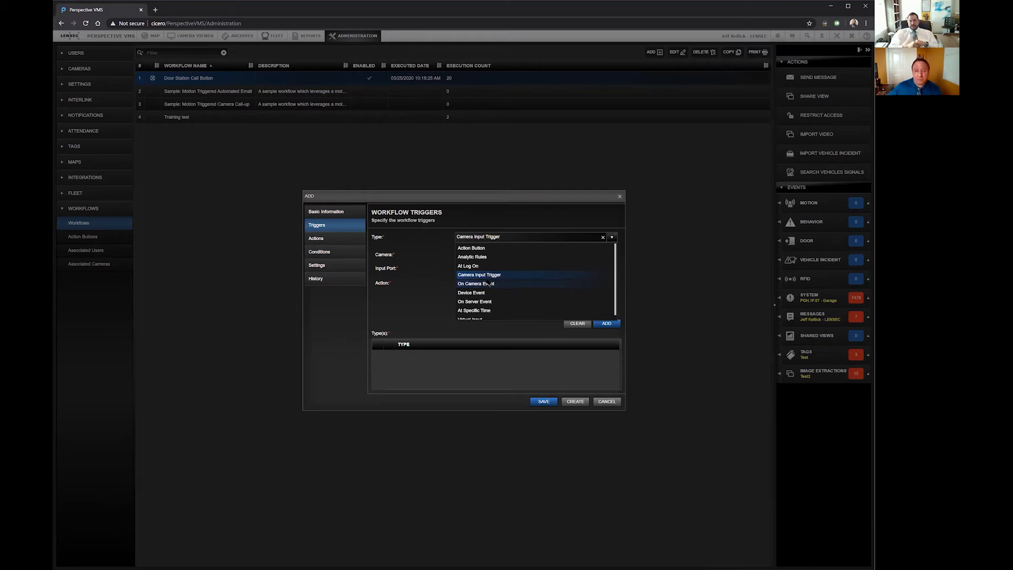
{"action": "left_click", "coordinate": [488, 283]}
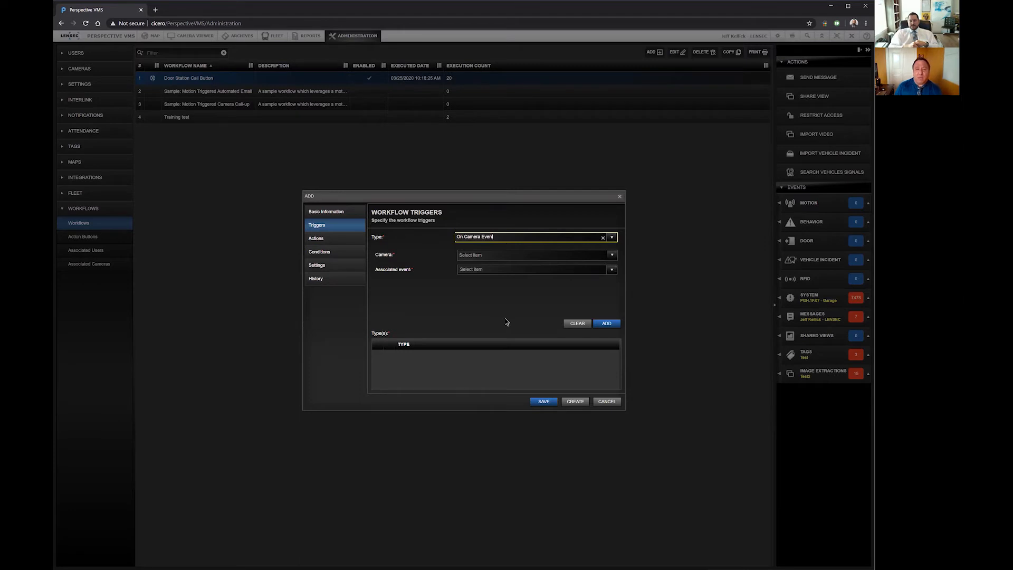
{"action": "left_click", "coordinate": [612, 256]}
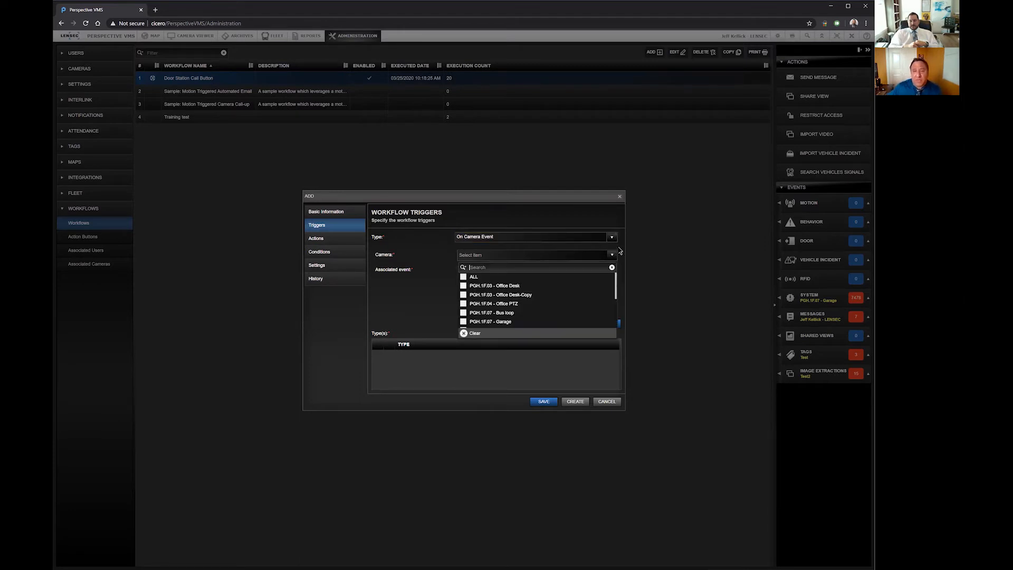
{"action": "left_click", "coordinate": [622, 249]}
{"action": "left_click", "coordinate": [611, 270]}
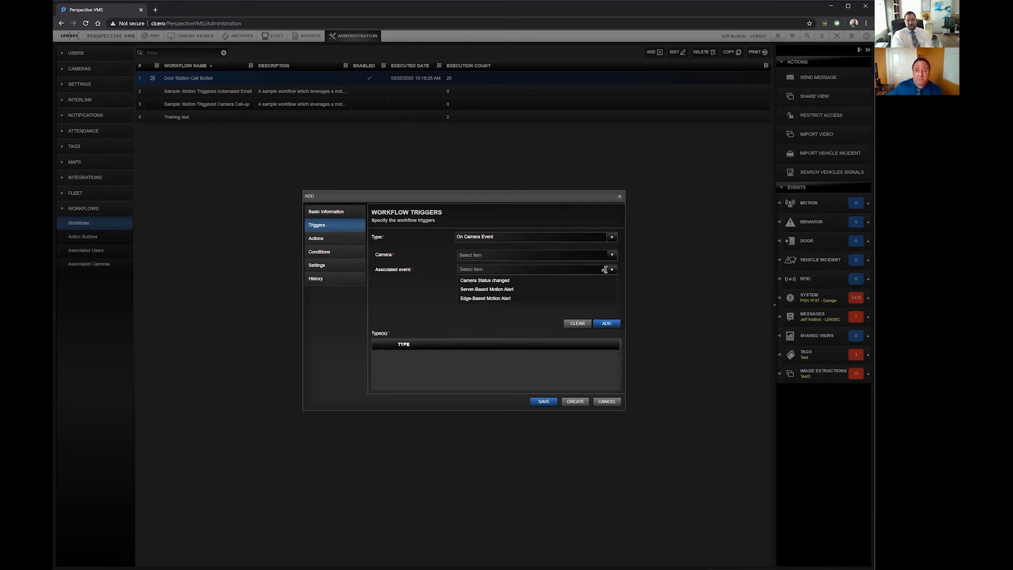
{"action": "left_click", "coordinate": [608, 219]}
Step: Change the workflow's trigger type to Device Event to view its settings
{"action": "left_click", "coordinate": [612, 236]}
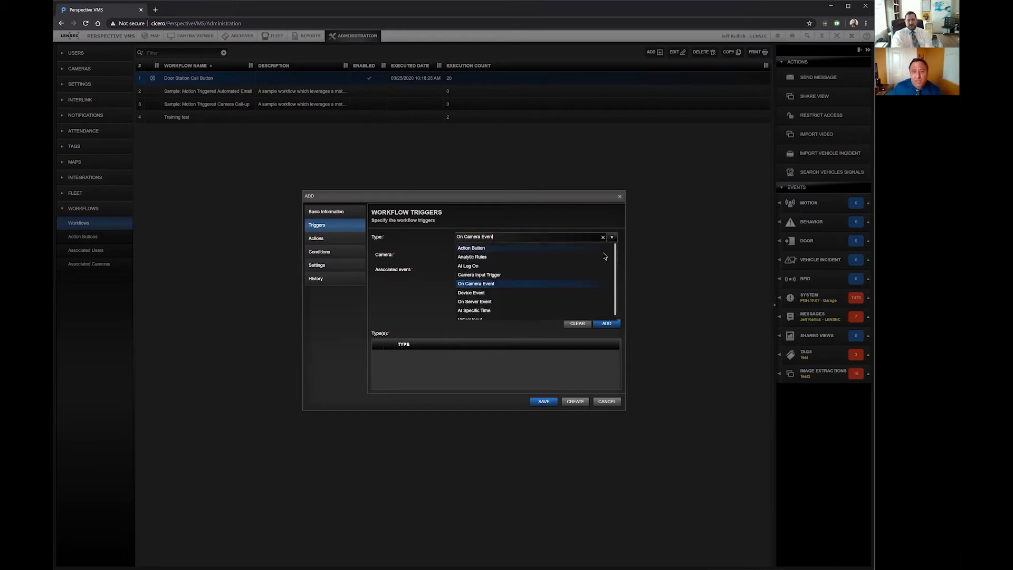
{"action": "left_click", "coordinate": [484, 292]}
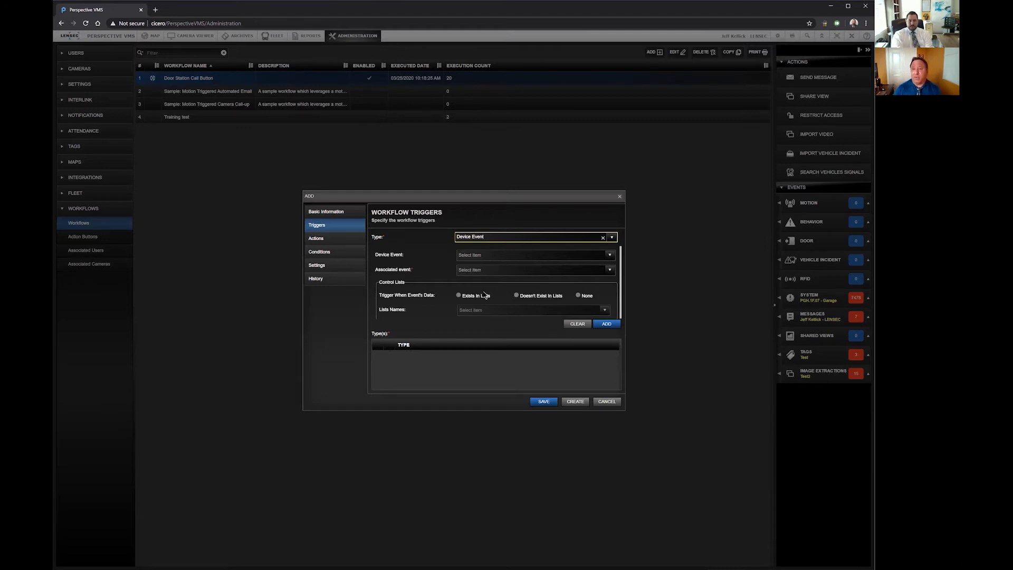
Step: Change the workflow's trigger type to On Server Event and check the selectable system health reports
{"action": "left_click", "coordinate": [613, 237]}
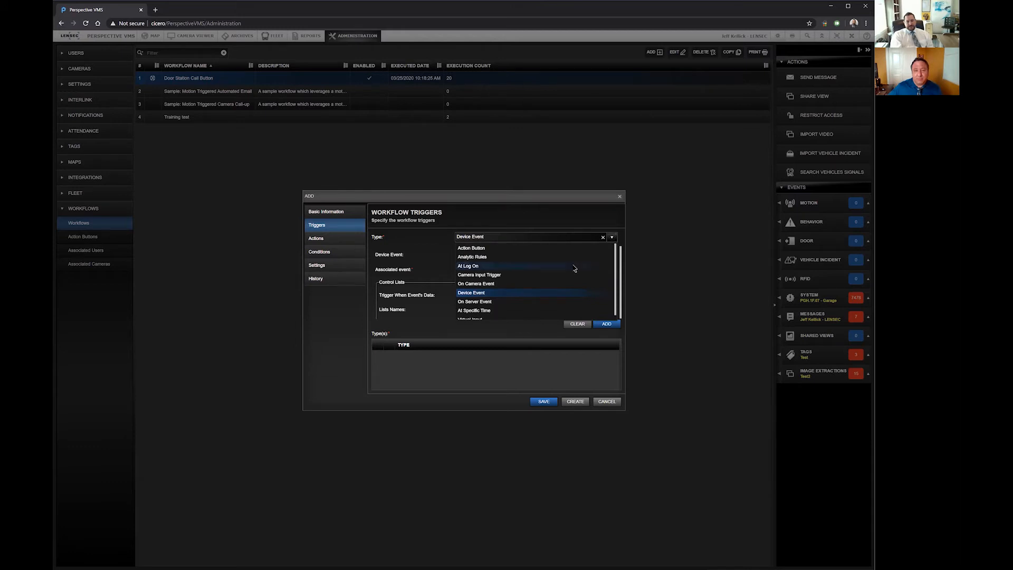
{"action": "left_click", "coordinate": [475, 302]}
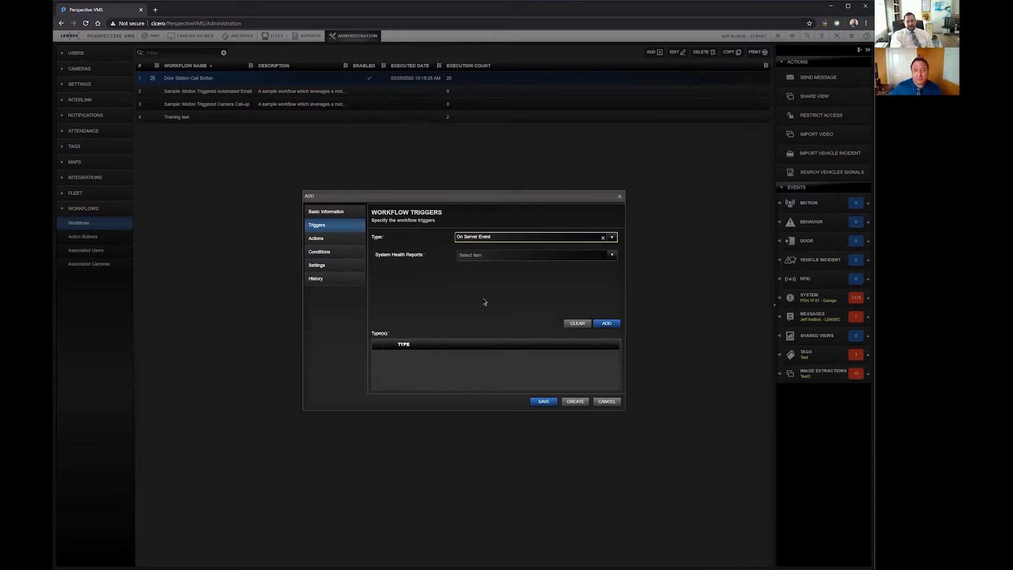
{"action": "left_click", "coordinate": [611, 256]}
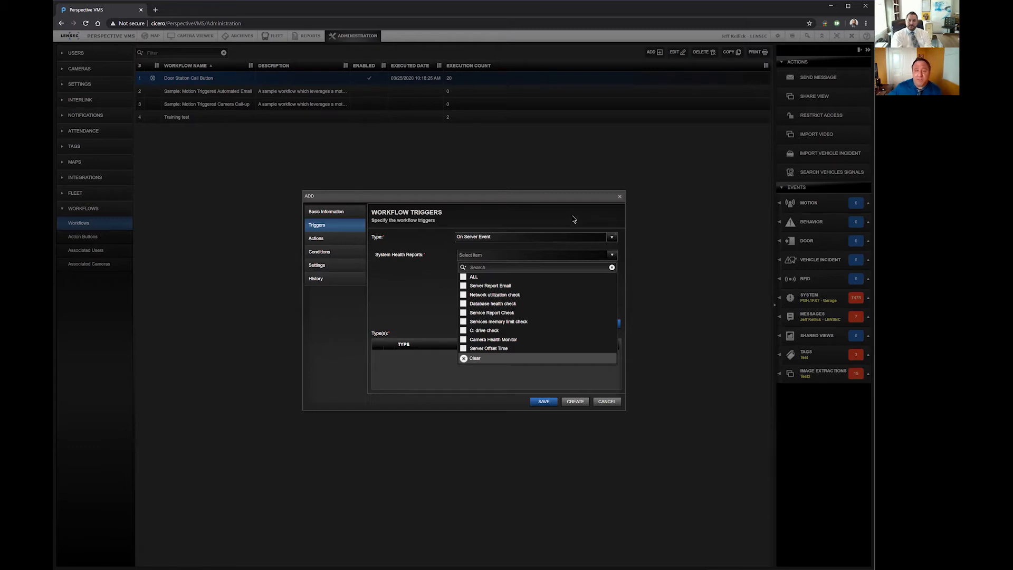
Step: Change the trigger type to At Specific Time and review its start, end and frequency settings
{"action": "left_click", "coordinate": [612, 236]}
{"action": "left_click", "coordinate": [612, 239]}
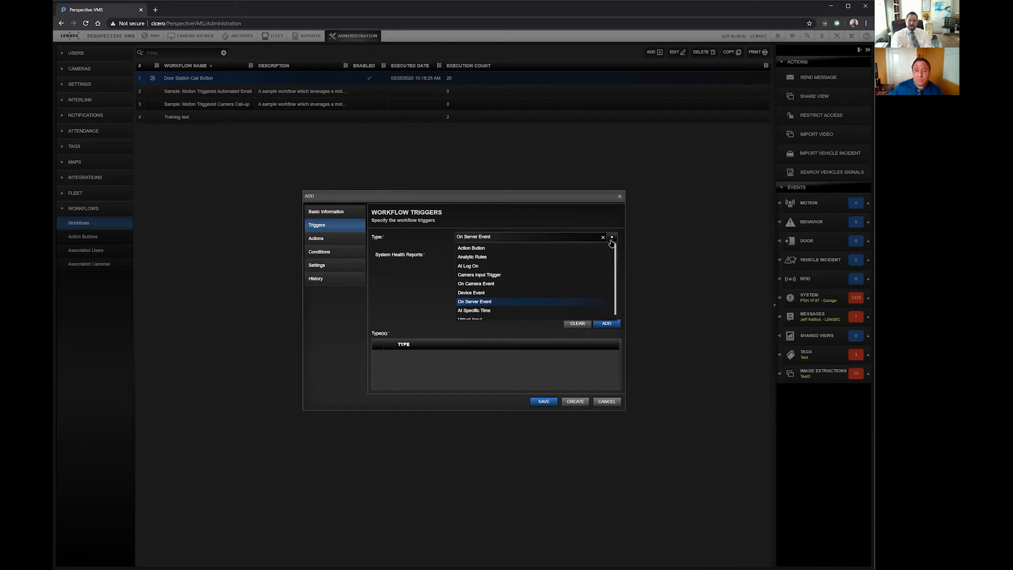
{"action": "left_click", "coordinate": [500, 310]}
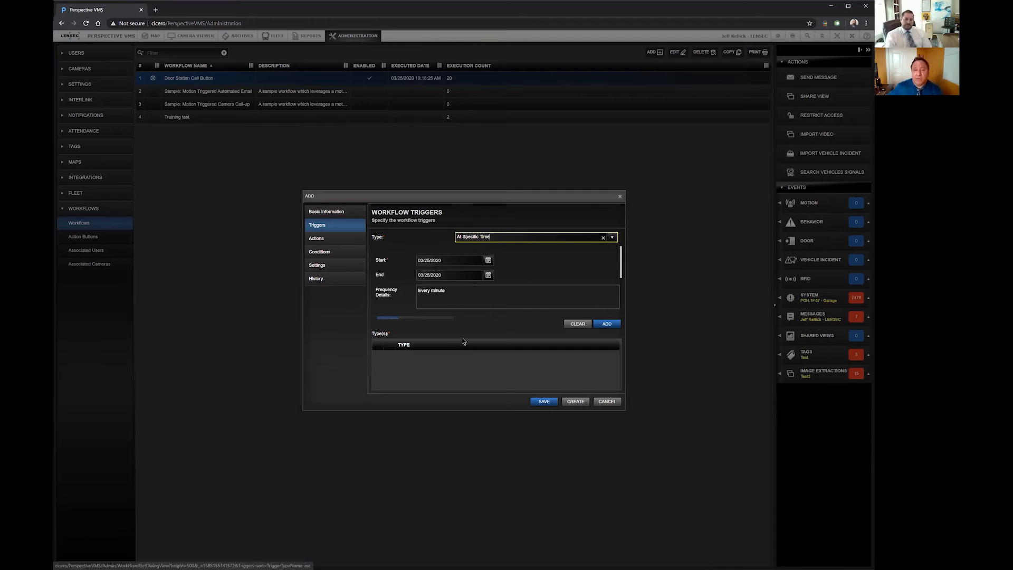
{"action": "scroll", "coordinate": [514, 294], "scroll_direction": "down", "scroll_amount": 3}
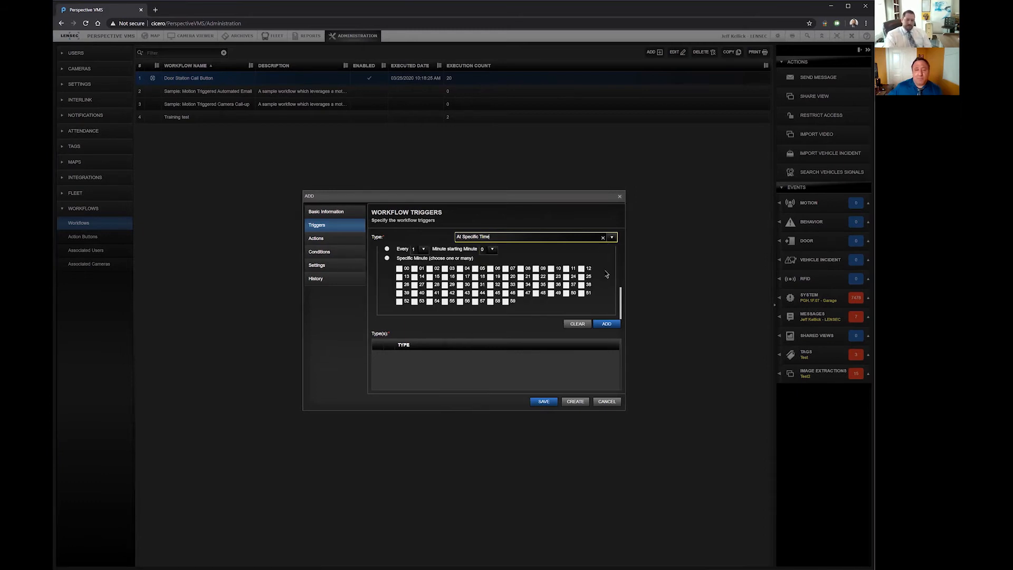
{"action": "scroll", "coordinate": [606, 275], "scroll_direction": "up", "scroll_amount": 3}
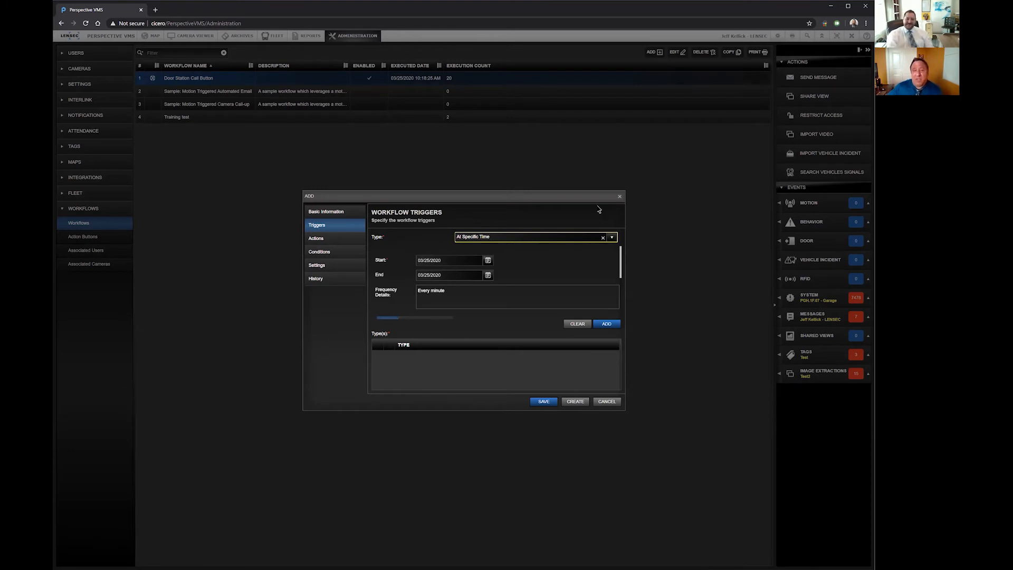
Step: Change the trigger type to Virtual Input to view its name and state settings
{"action": "left_click", "coordinate": [612, 238]}
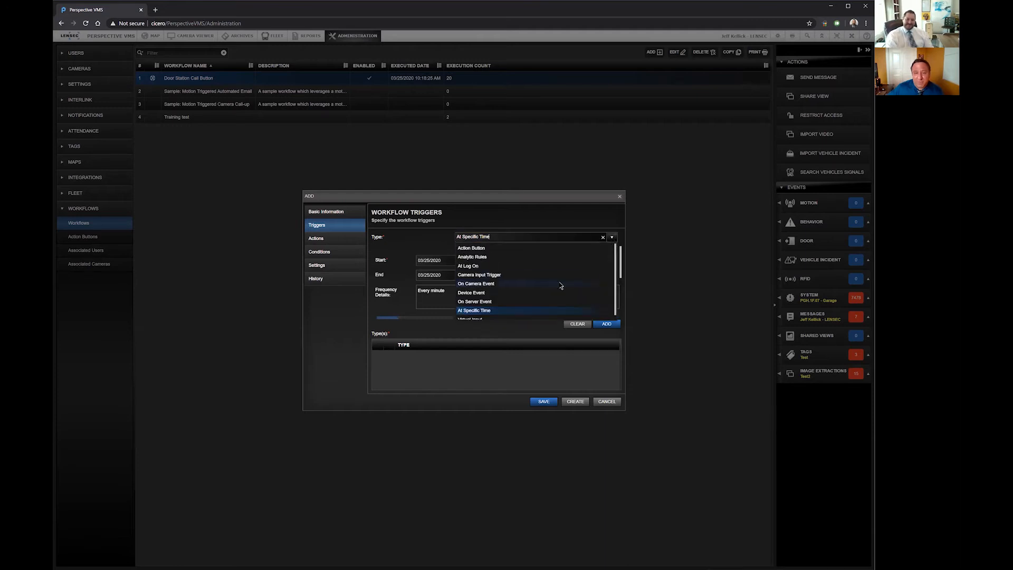
{"action": "scroll", "coordinate": [560, 287], "scroll_direction": "down", "scroll_amount": 1}
{"action": "left_click", "coordinate": [495, 315]}
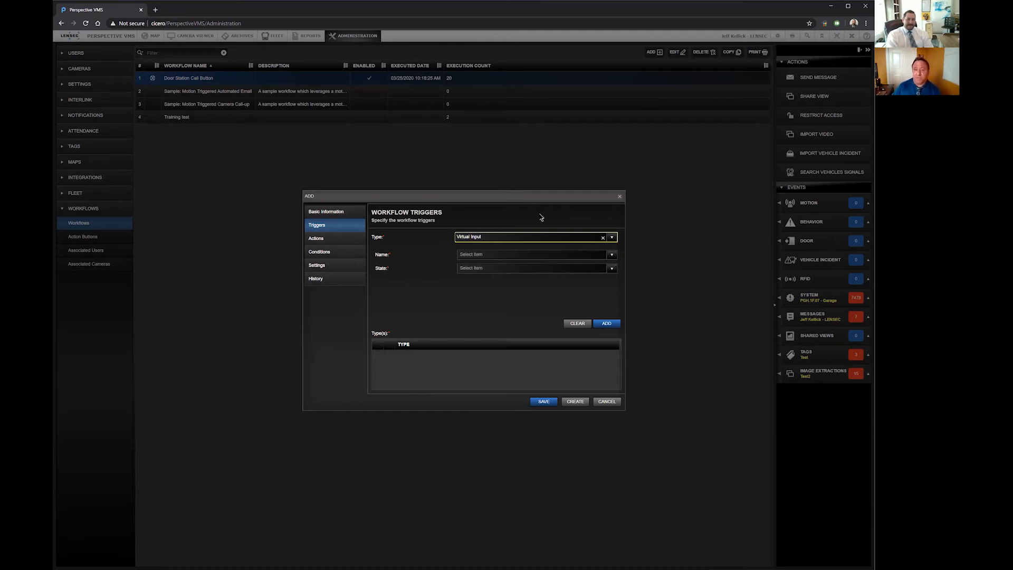
{"action": "left_click", "coordinate": [612, 238]}
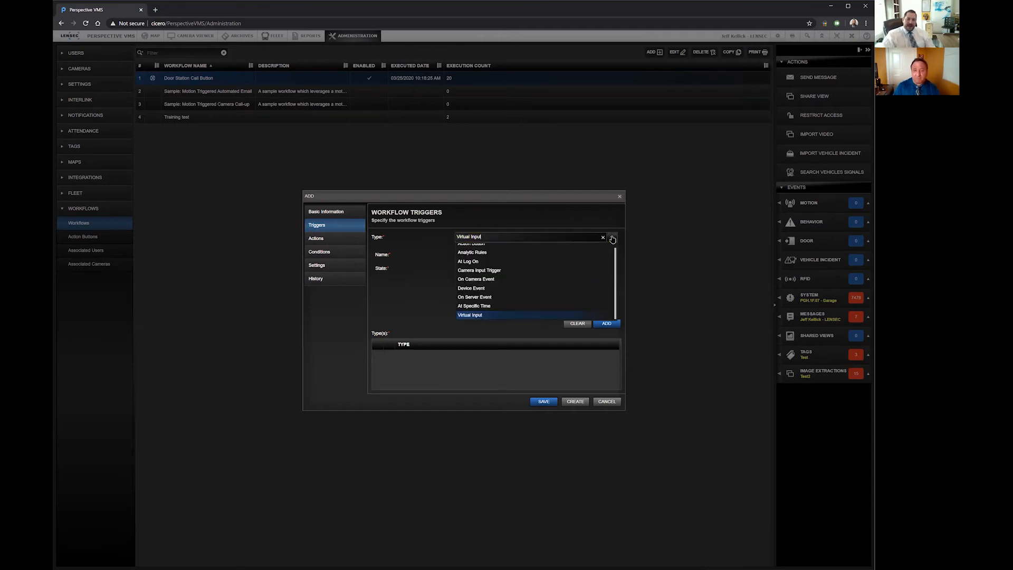
Step: Go to the workflow's actions and choose the Archive Configuration action type to view its camera and recording settings
{"action": "left_click", "coordinate": [351, 240]}
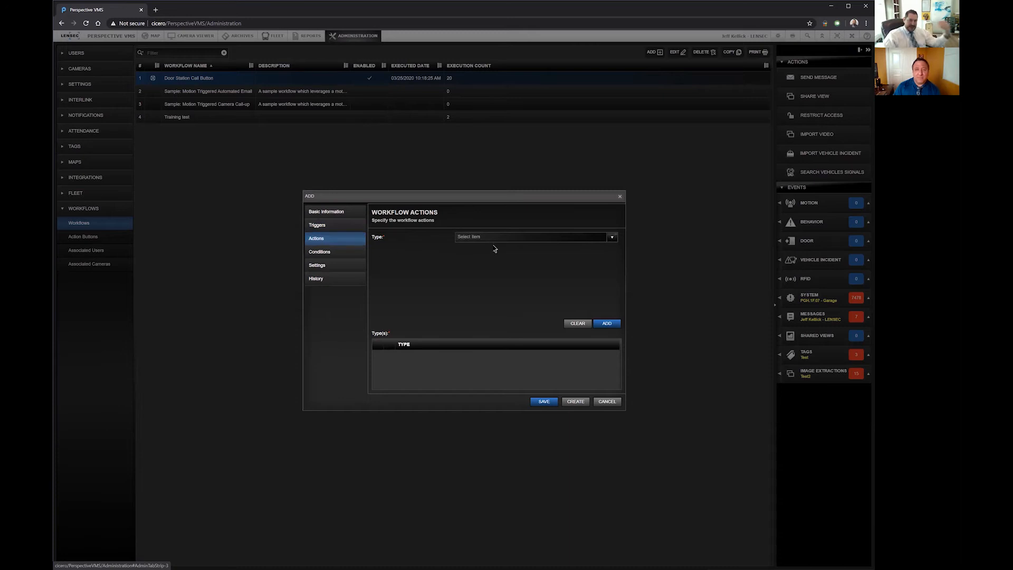
{"action": "left_click", "coordinate": [611, 240]}
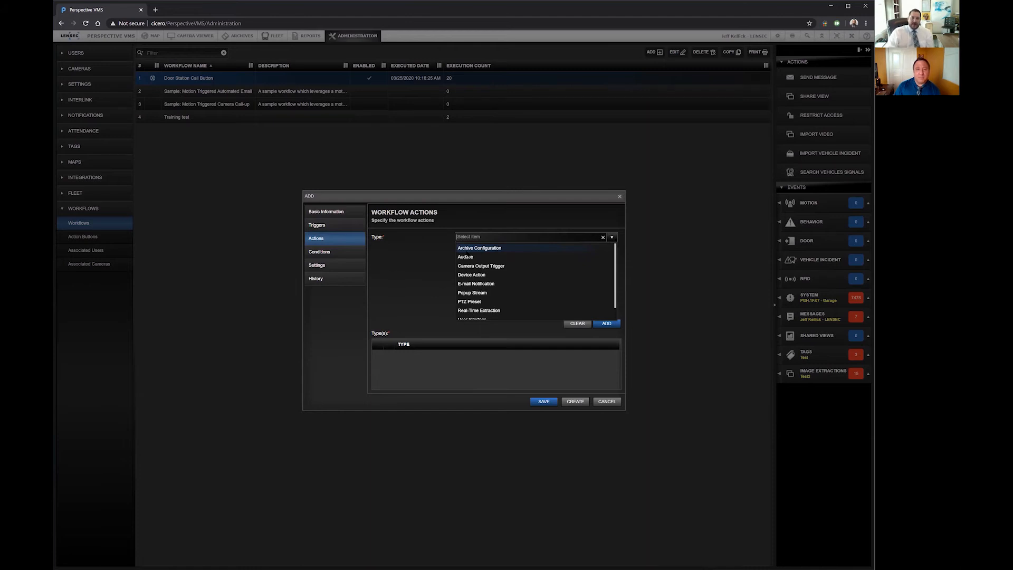
{"action": "left_click", "coordinate": [467, 248]}
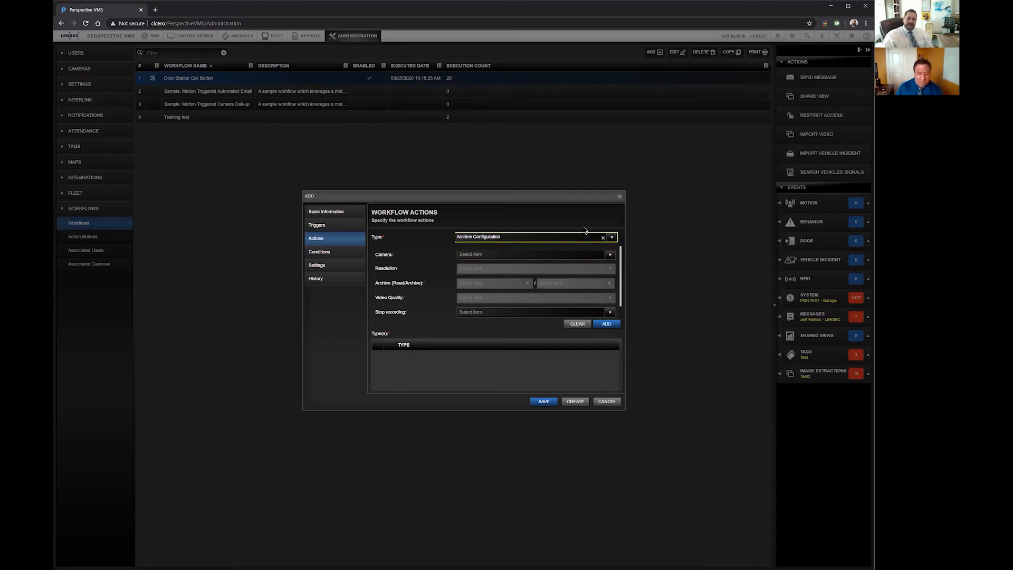
Step: Examine the user and group choices of the Audible action and the settings of the Camera Output Trigger action
{"action": "left_click", "coordinate": [611, 238]}
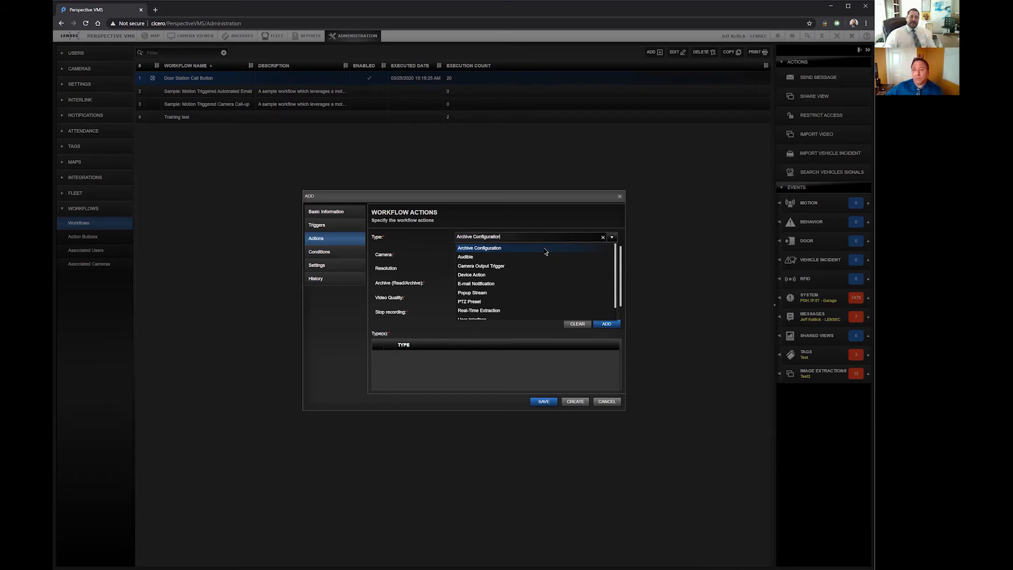
{"action": "left_click", "coordinate": [498, 258]}
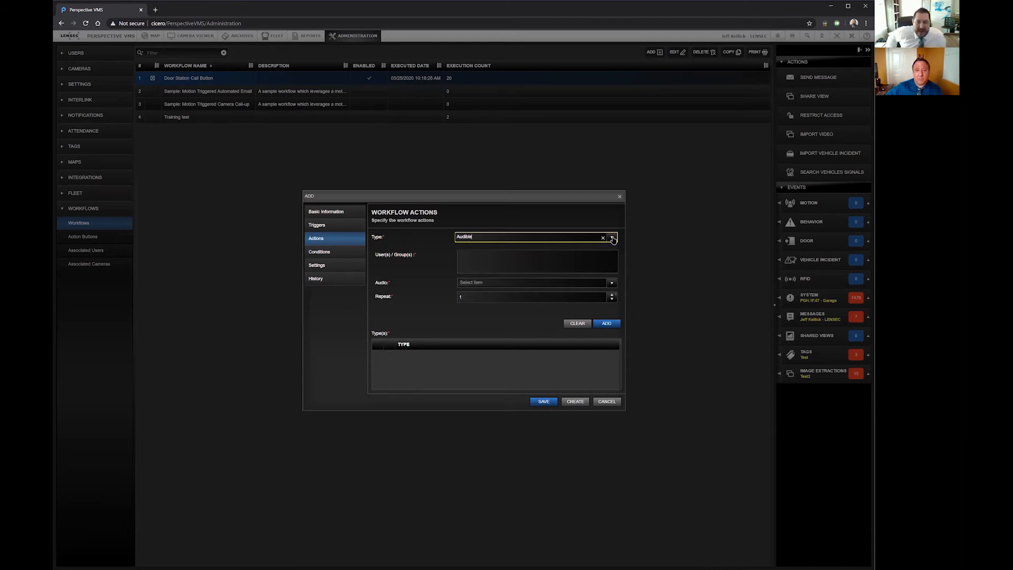
{"action": "left_click", "coordinate": [550, 263]}
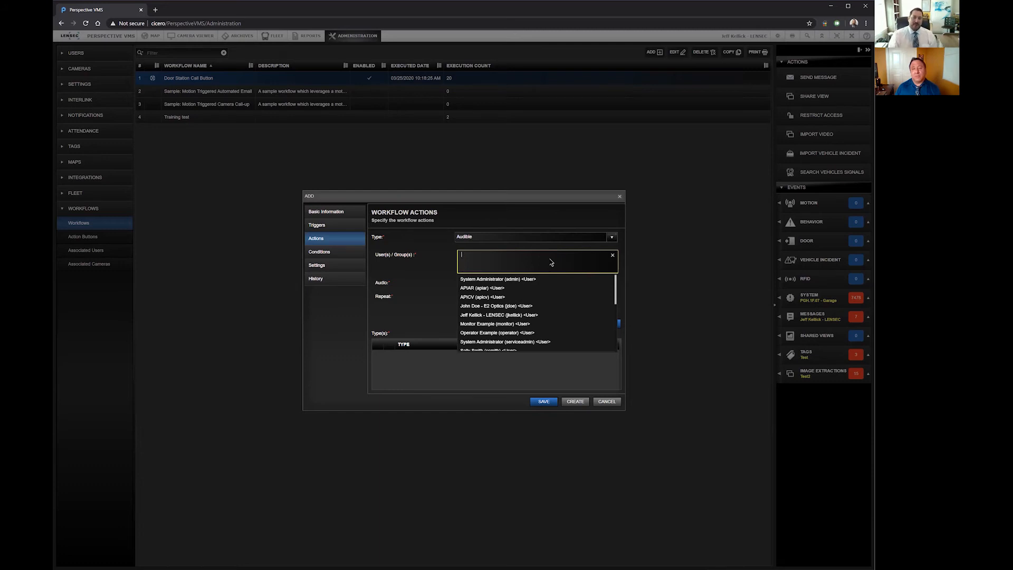
{"action": "left_click", "coordinate": [612, 237]}
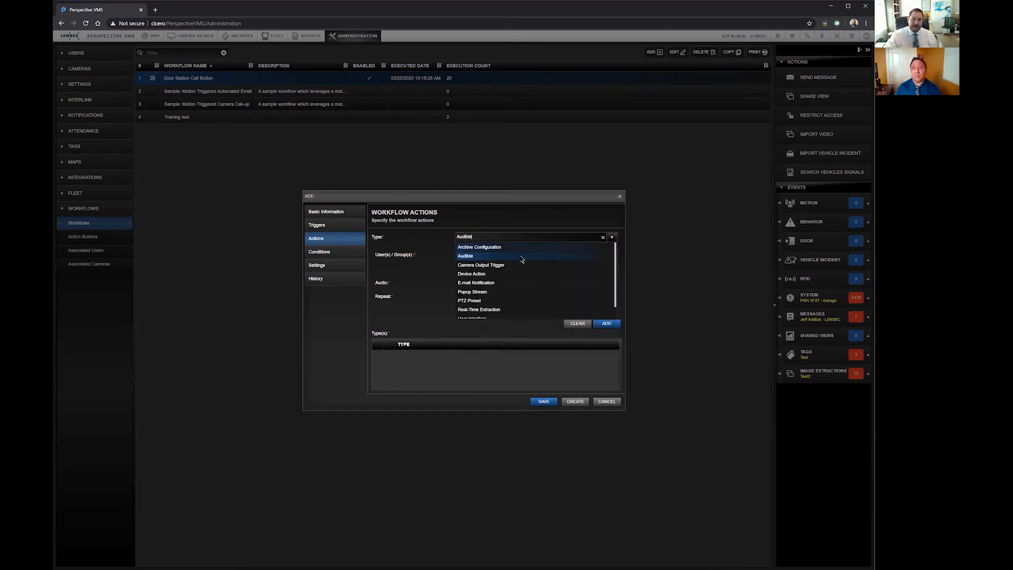
{"action": "left_click", "coordinate": [500, 267]}
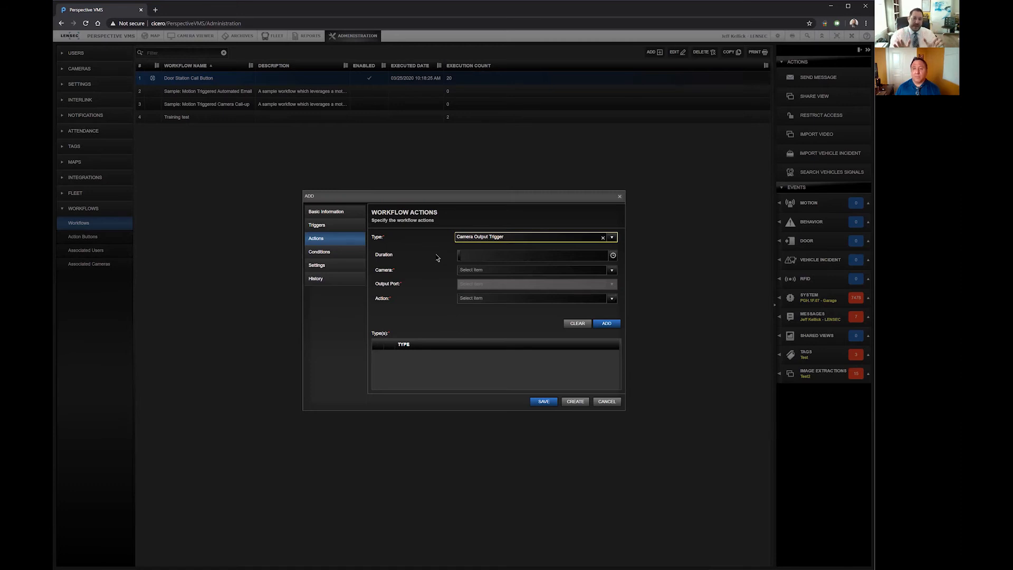
Step: Change the action type to Device Action, select the Main Entrance device, and check its associated actions
{"action": "left_click", "coordinate": [611, 237]}
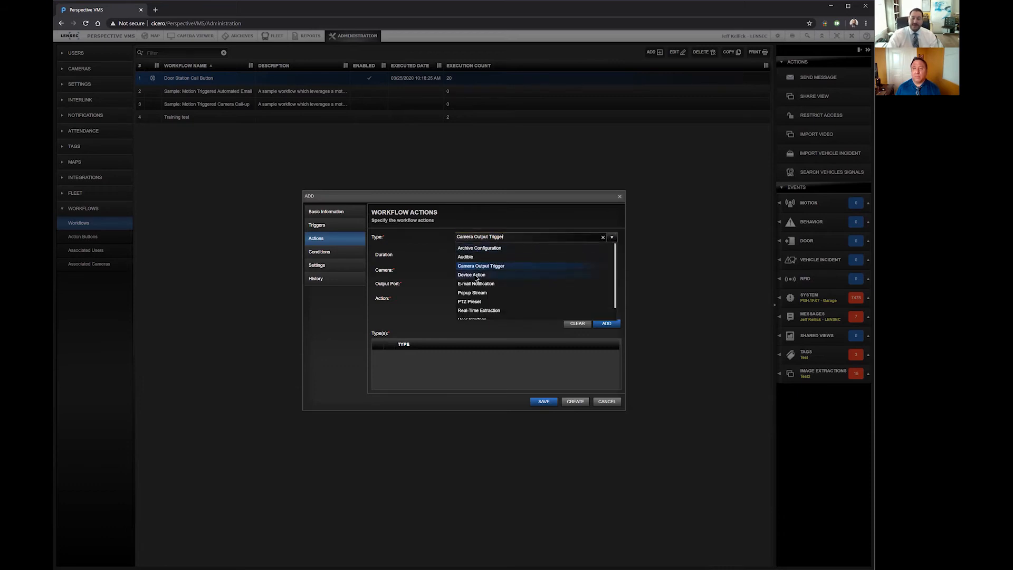
{"action": "left_click", "coordinate": [469, 274]}
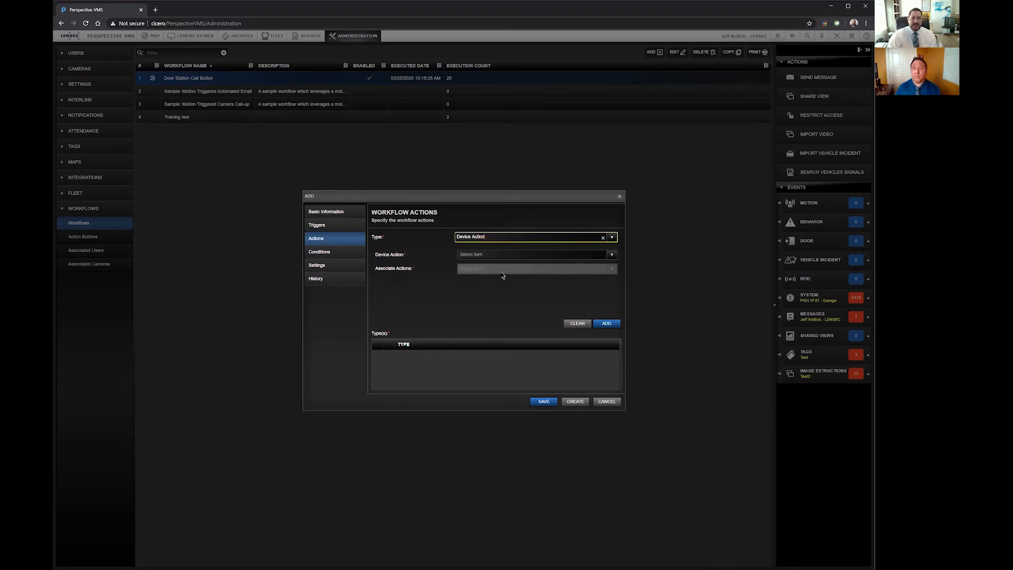
{"action": "left_click", "coordinate": [611, 255]}
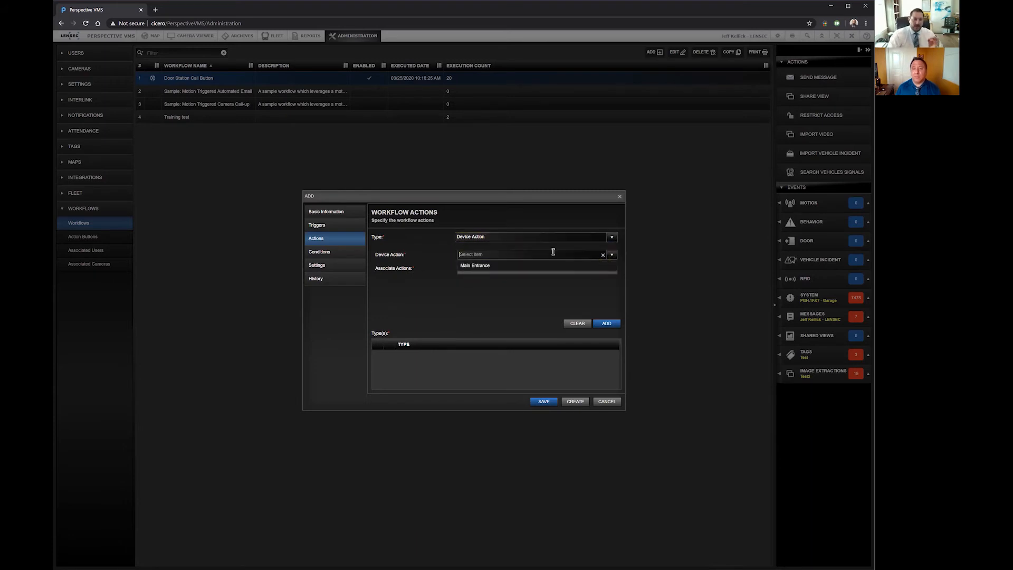
{"action": "left_click", "coordinate": [487, 266]}
{"action": "left_click", "coordinate": [610, 269]}
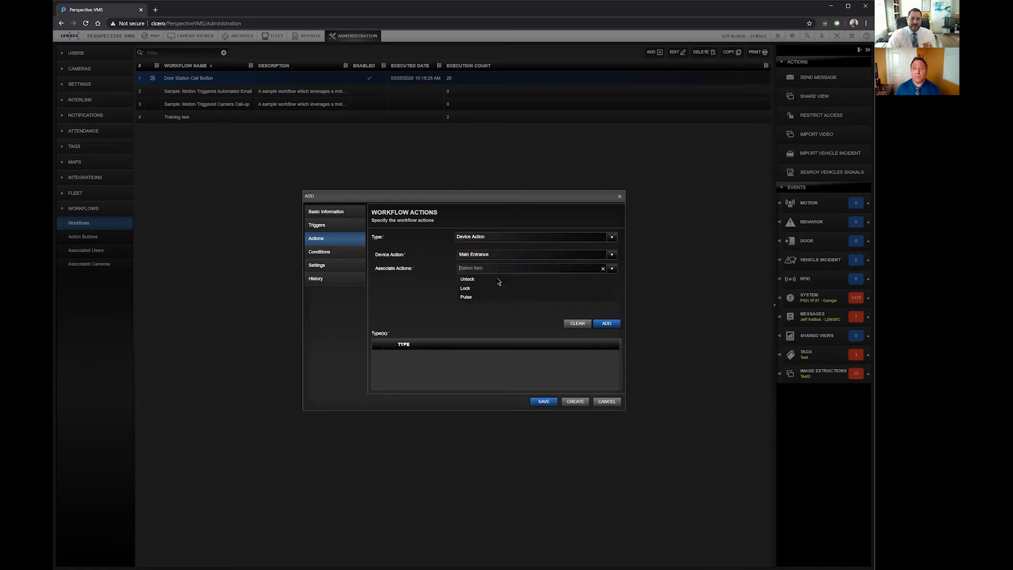
{"action": "key", "text": "ctrl+plus"}
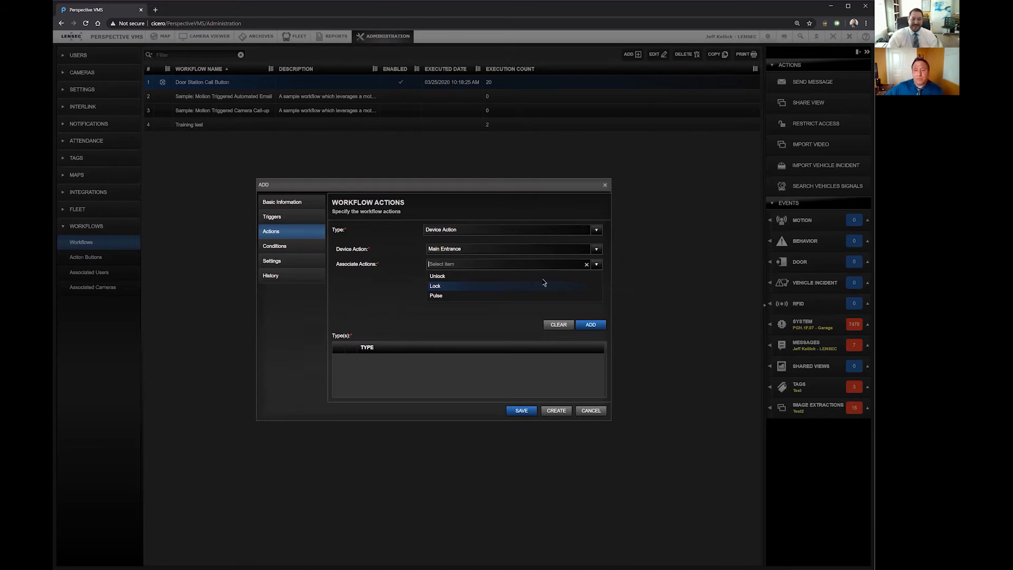
Step: Change the action type to E-mail Notification and review its recipients, report and export fields, and the snapshot and archive link options
{"action": "left_click", "coordinate": [524, 231]}
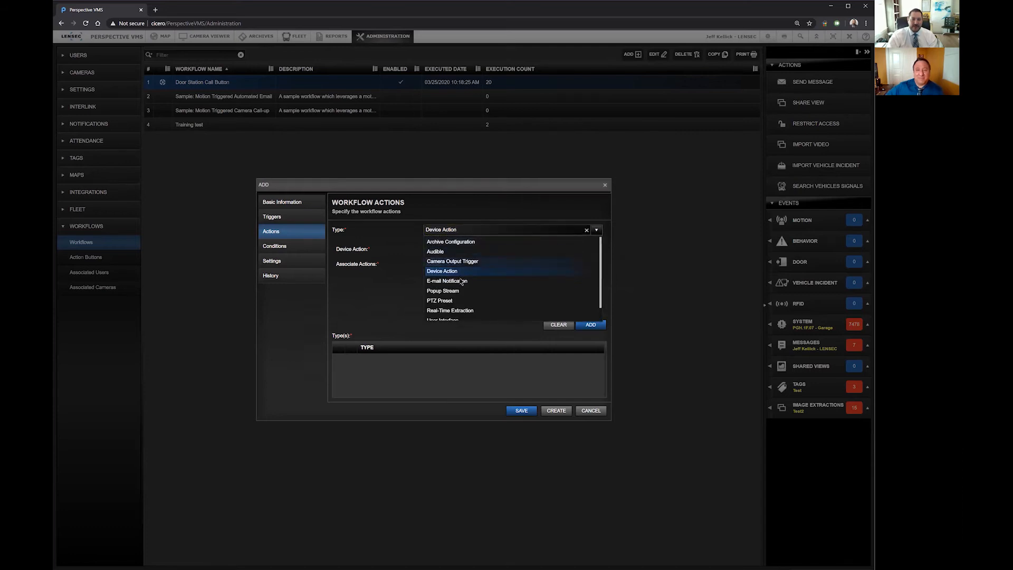
{"action": "left_click", "coordinate": [461, 284]}
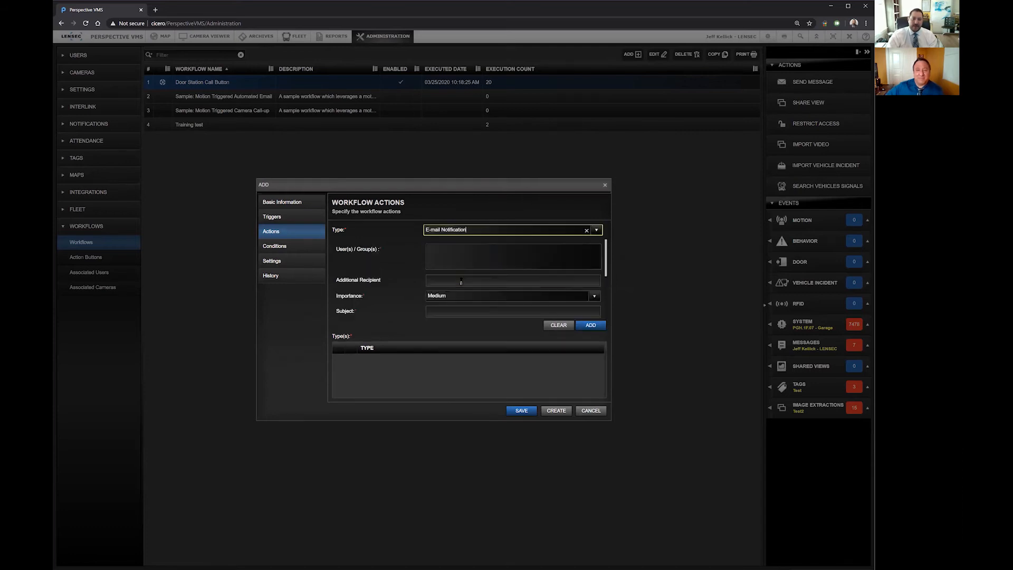
{"action": "left_click", "coordinate": [494, 262]}
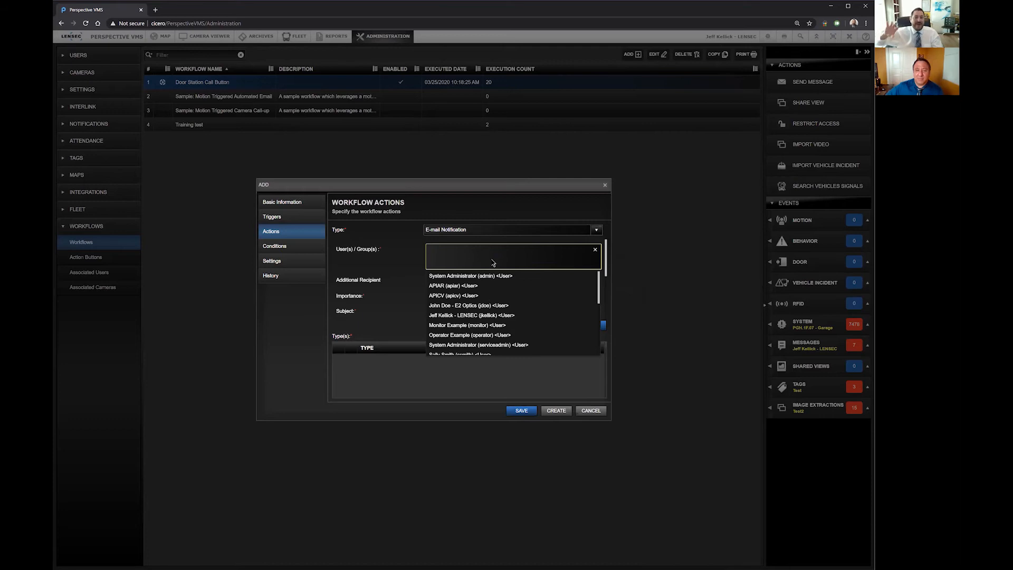
{"action": "left_click", "coordinate": [371, 251]}
{"action": "left_click", "coordinate": [441, 280]}
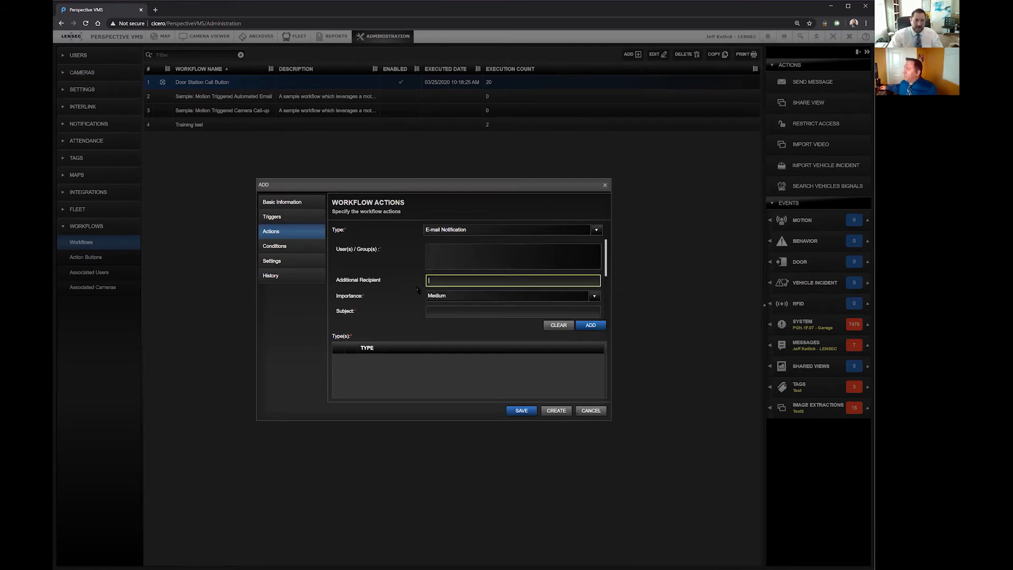
{"action": "scroll", "coordinate": [417, 290], "scroll_direction": "down", "scroll_amount": 3}
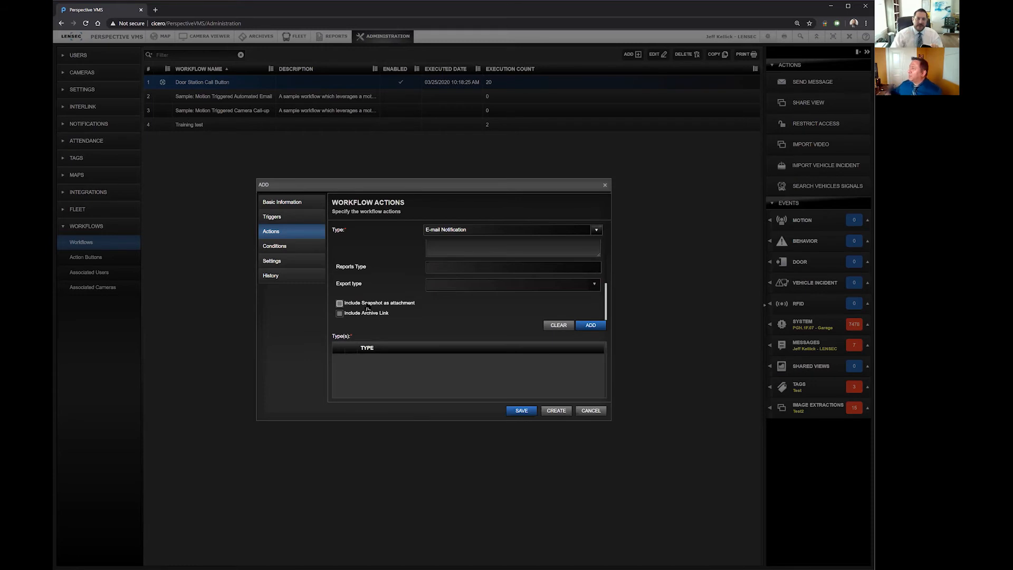
{"action": "left_click", "coordinate": [373, 315]}
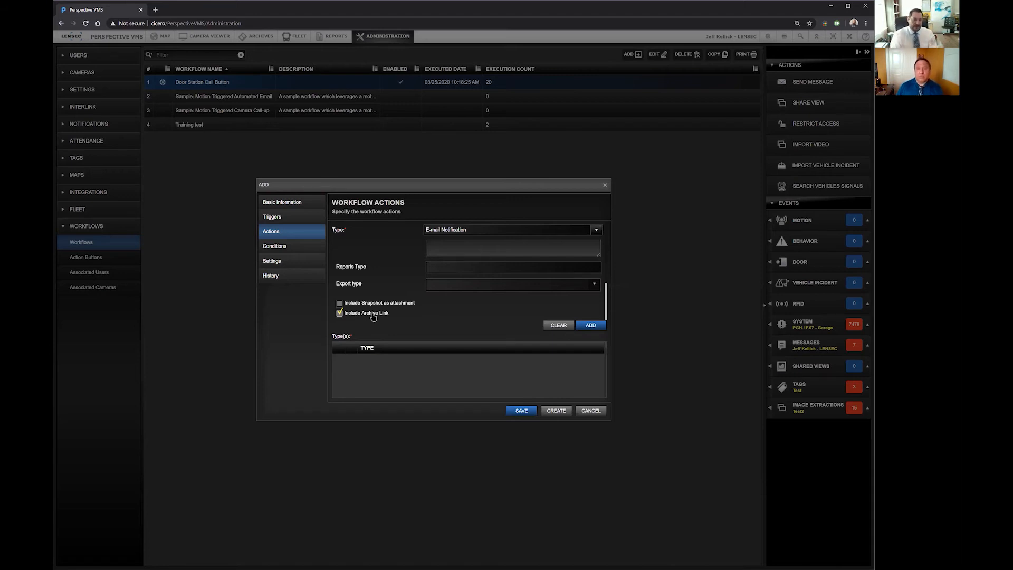
{"action": "left_click", "coordinate": [373, 315]}
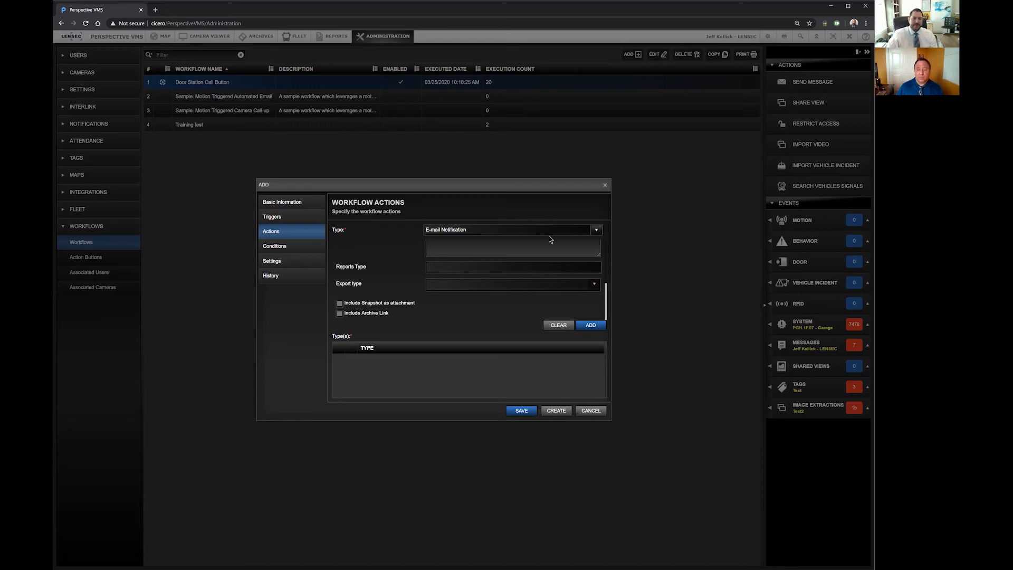
Step: Change the action type to PTZ Preset and check its camera choices
{"action": "left_click", "coordinate": [596, 230]}
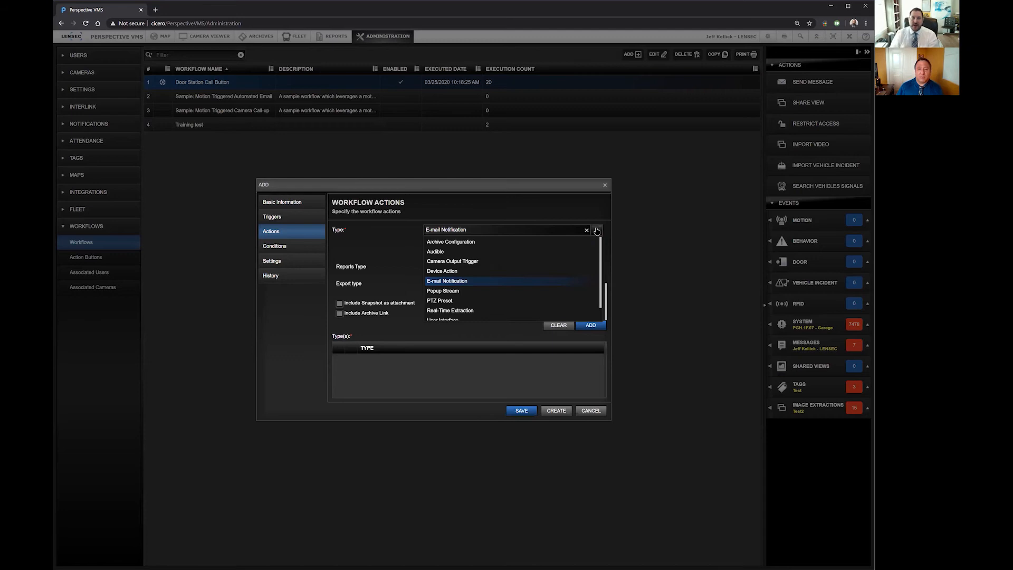
{"action": "left_click", "coordinate": [456, 301]}
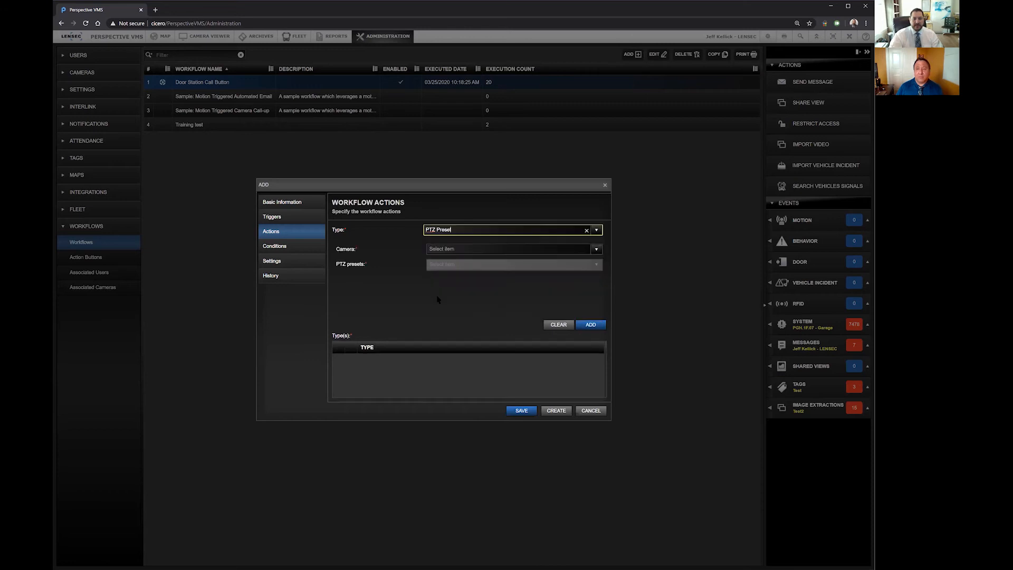
{"action": "left_click", "coordinate": [597, 249]}
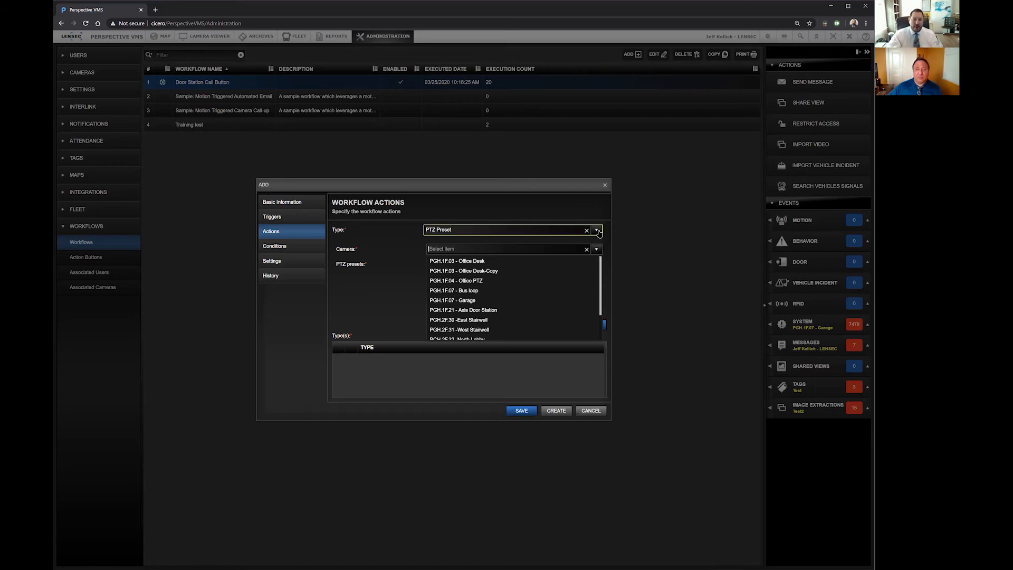
Step: Change the action type to User Interface and review the available users and groups
{"action": "left_click", "coordinate": [598, 230]}
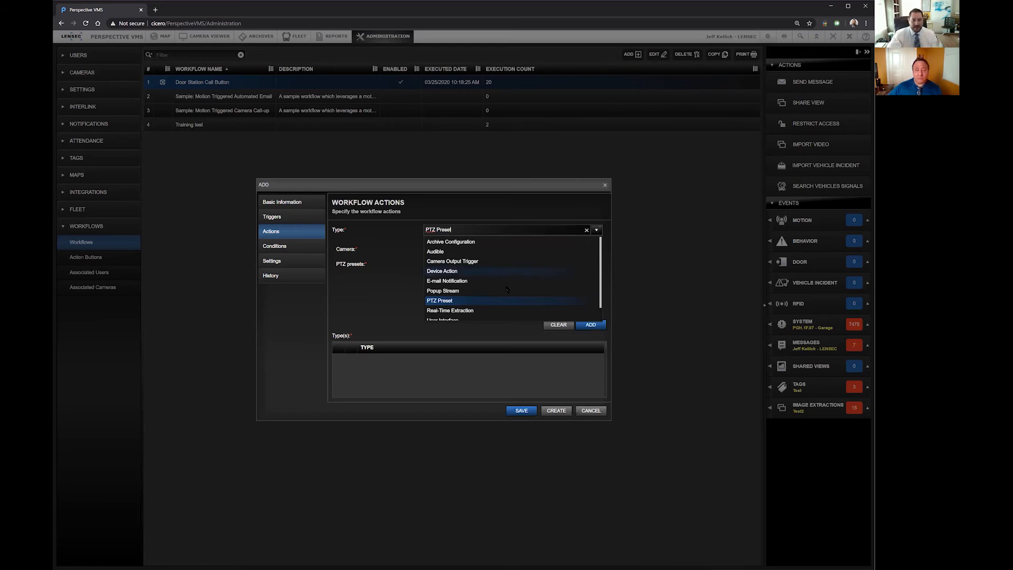
{"action": "scroll", "coordinate": [493, 290], "scroll_direction": "down", "scroll_amount": 1}
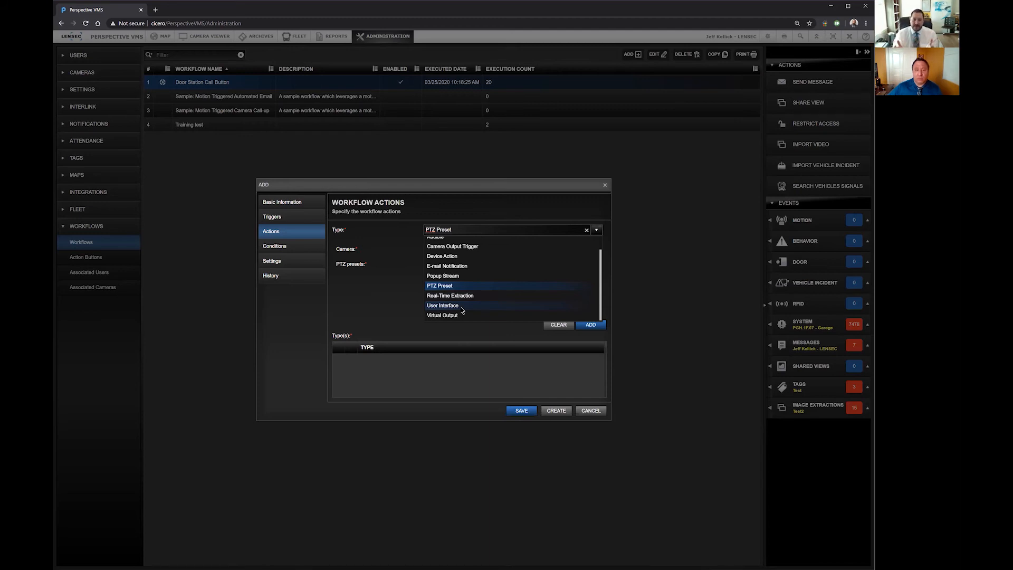
{"action": "left_click", "coordinate": [459, 305]}
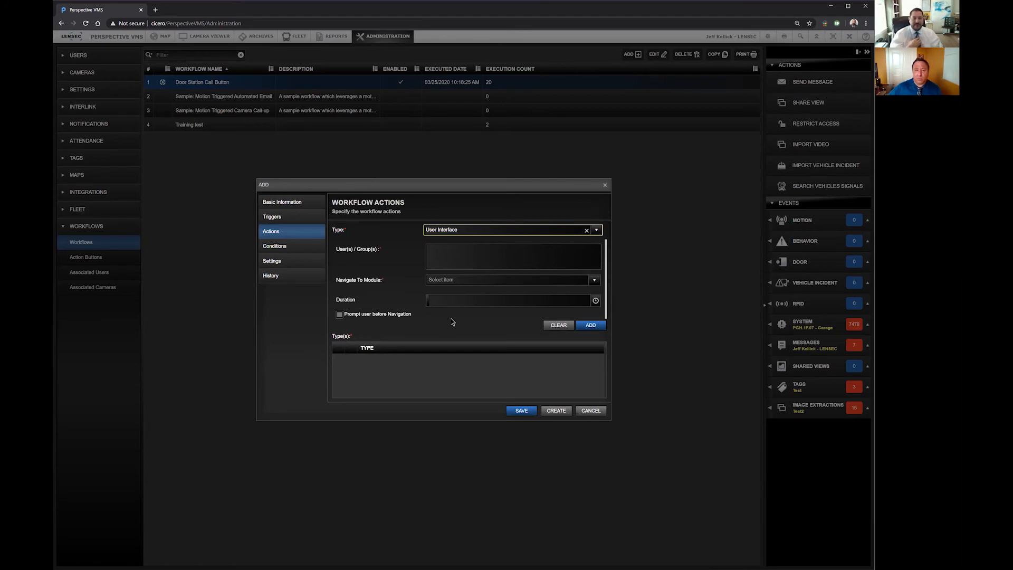
{"action": "left_click", "coordinate": [489, 260]}
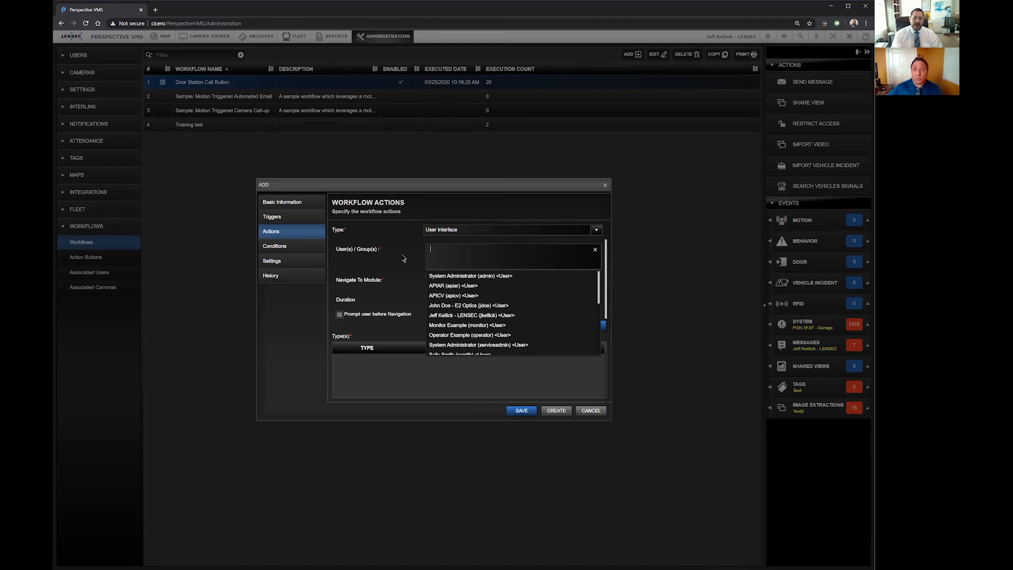
{"action": "scroll", "coordinate": [446, 318], "scroll_direction": "down", "scroll_amount": 5}
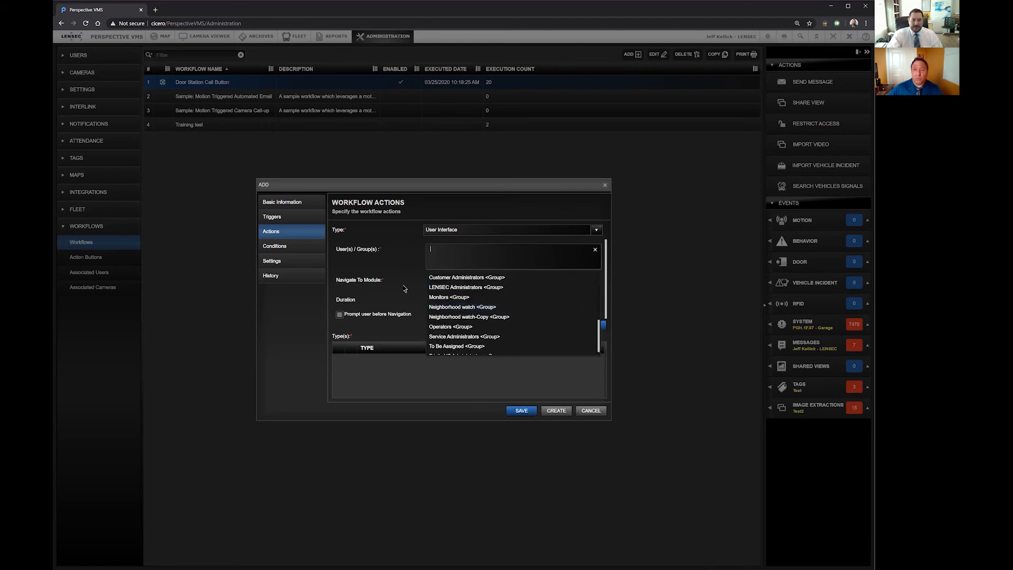
{"action": "left_click", "coordinate": [415, 285]}
Step: Set the module to navigate to as Camera Viewer, check its view choices, and review the remaining action types
{"action": "left_click", "coordinate": [437, 281]}
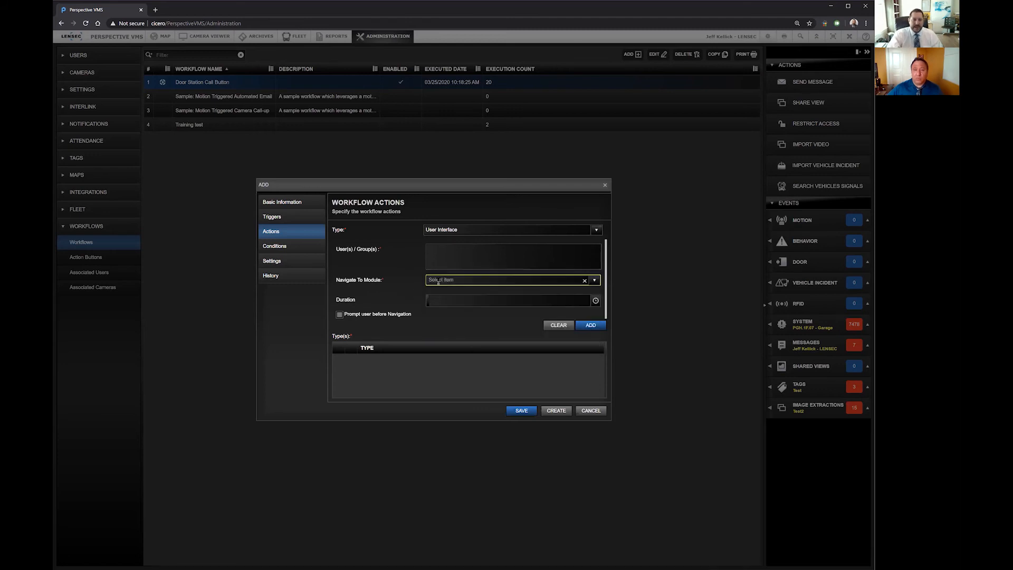
{"action": "left_click", "coordinate": [597, 281]}
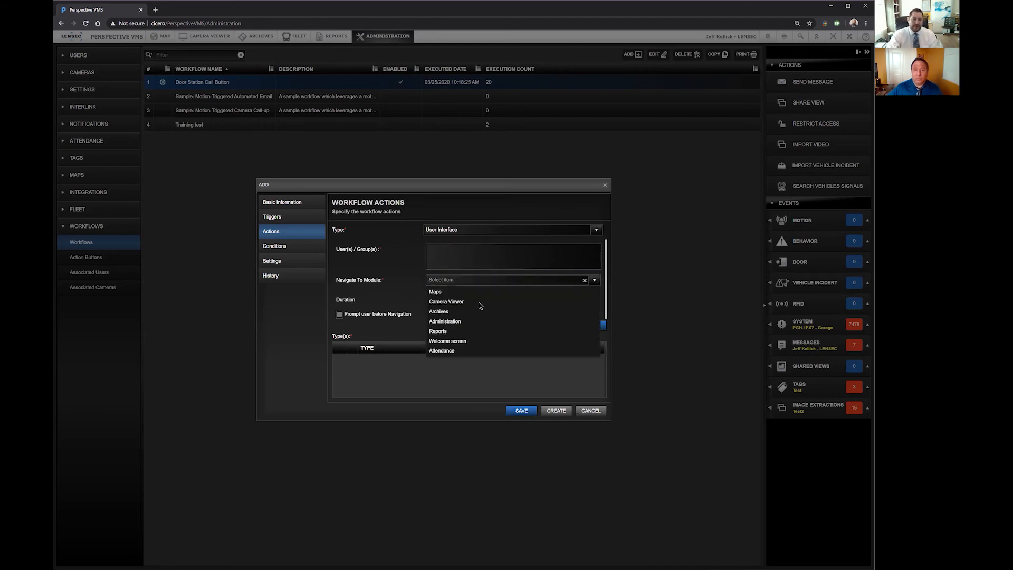
{"action": "left_click", "coordinate": [413, 300]}
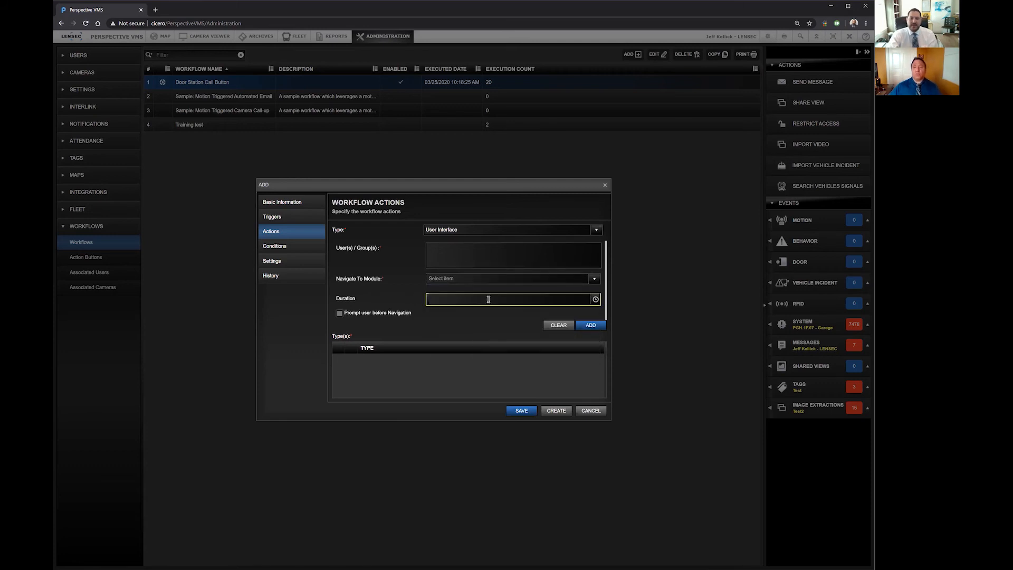
{"action": "left_click", "coordinate": [594, 279]}
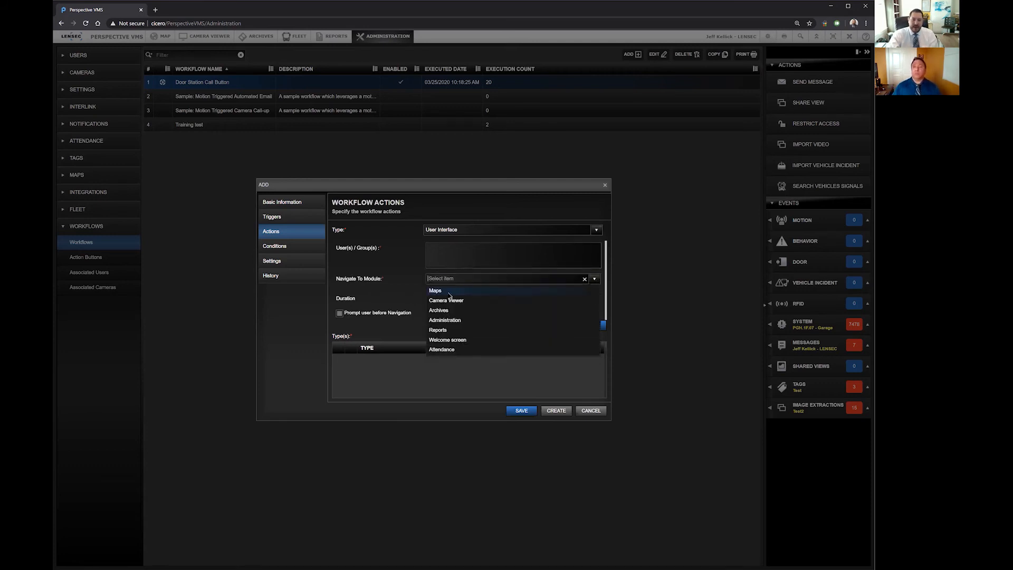
{"action": "left_click", "coordinate": [445, 301]}
{"action": "left_click", "coordinate": [446, 298]}
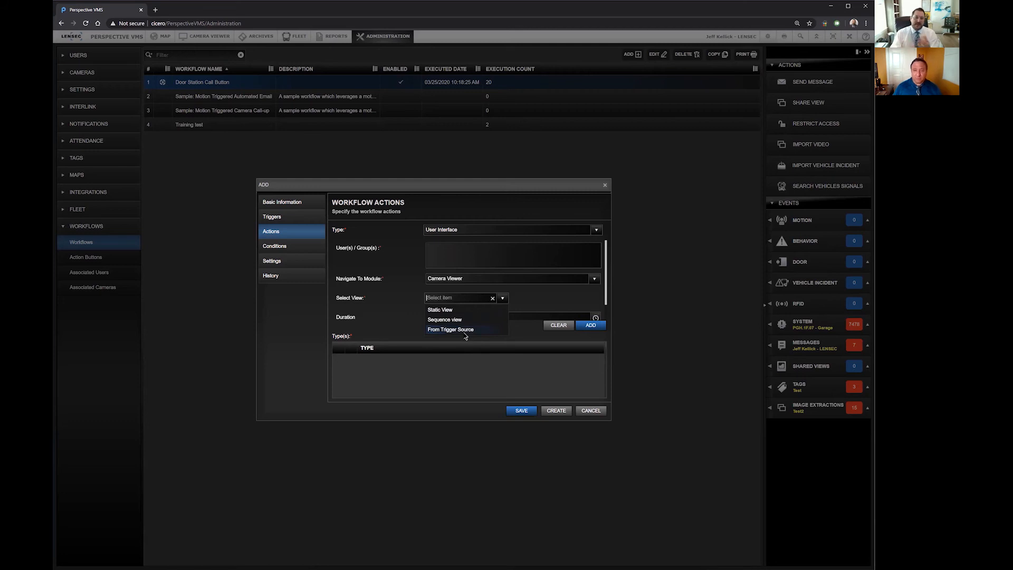
{"action": "left_click", "coordinate": [525, 297]}
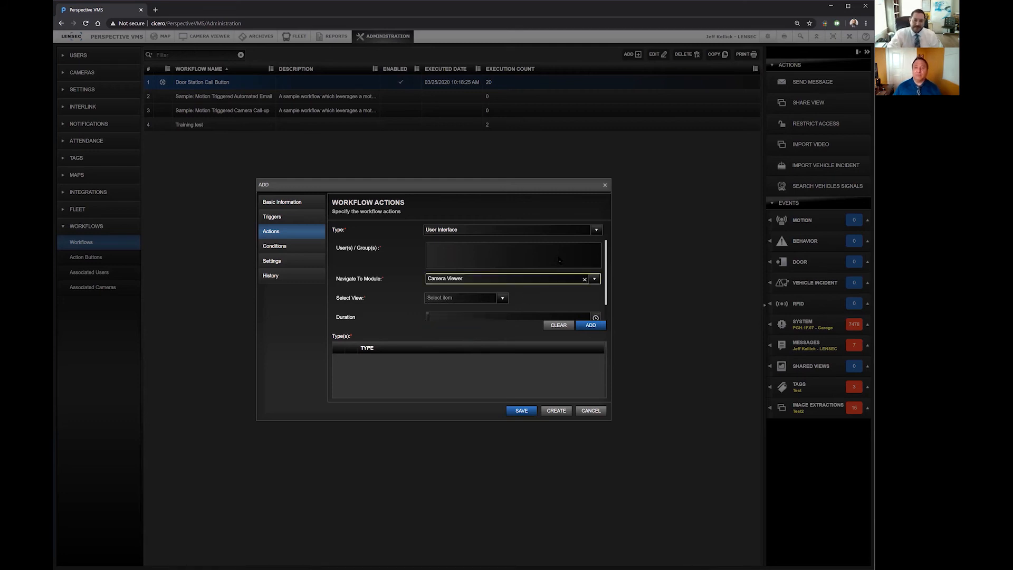
{"action": "left_click", "coordinate": [597, 231]}
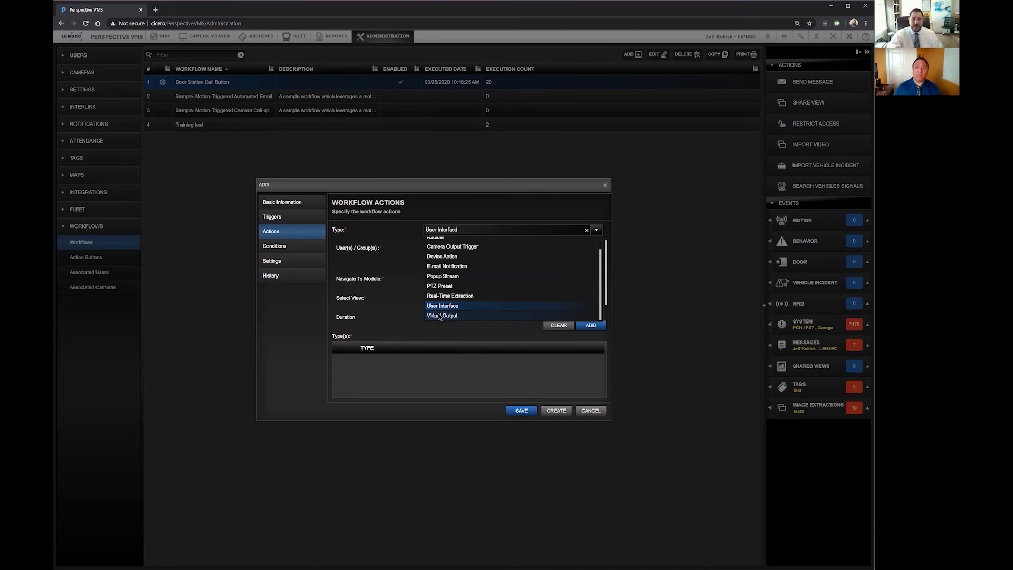
{"action": "left_click", "coordinate": [396, 294]}
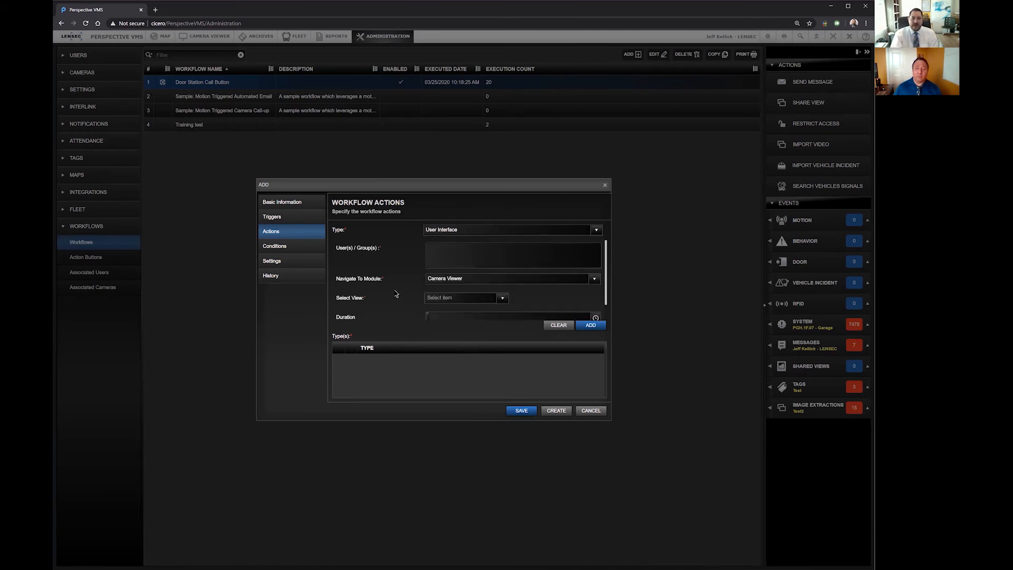
Step: Examine the workflow conditions, including the schedule choices and the form for adding a schedule, without creating one
{"action": "left_click", "coordinate": [299, 252]}
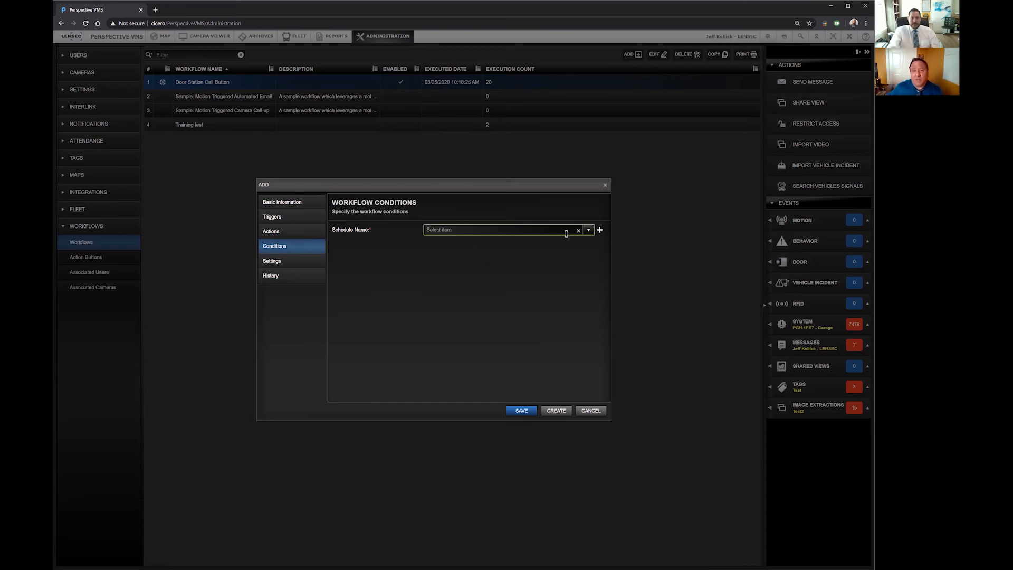
{"action": "left_click", "coordinate": [586, 232]}
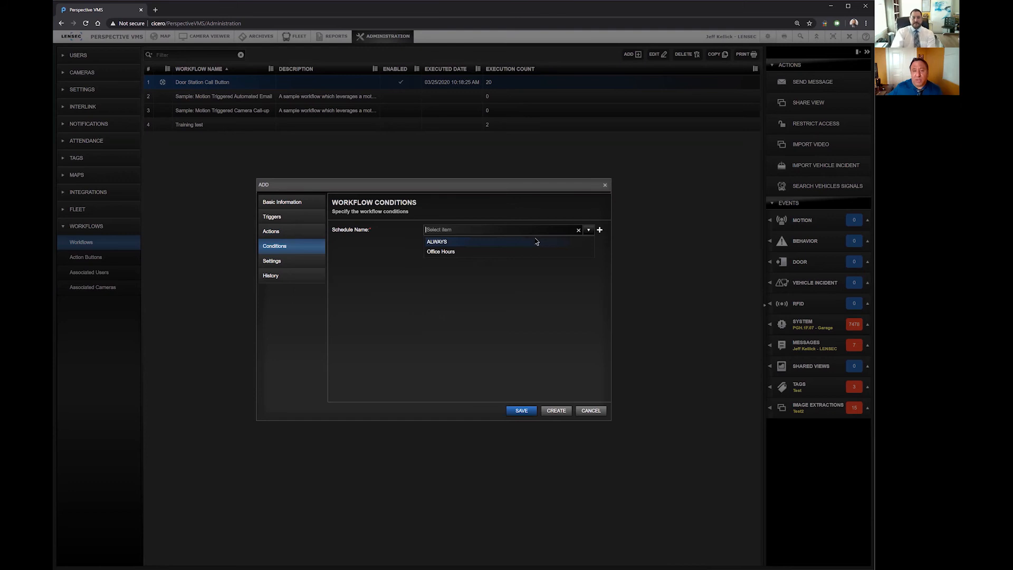
{"action": "left_click", "coordinate": [599, 230]}
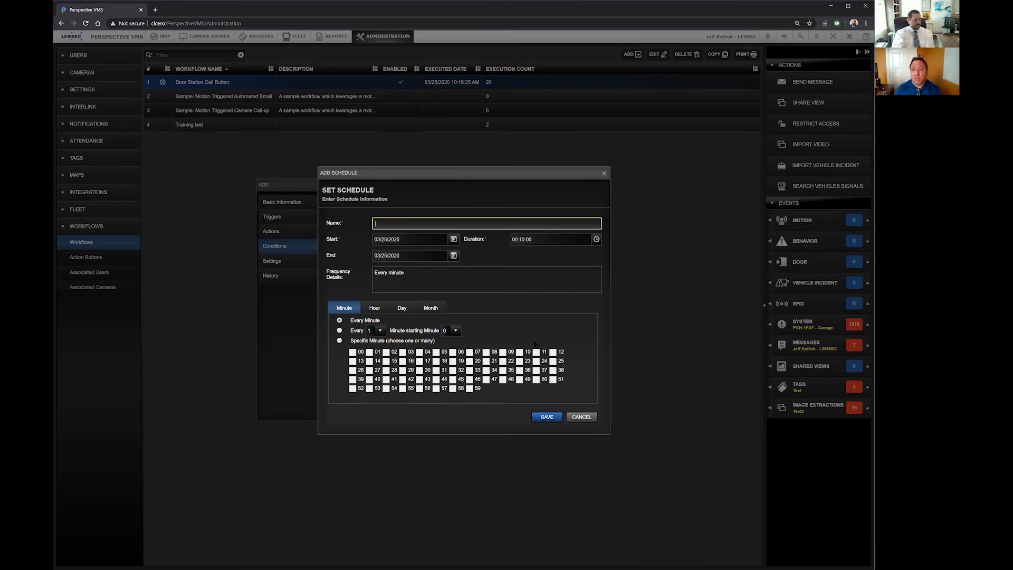
{"action": "left_click", "coordinate": [582, 416]}
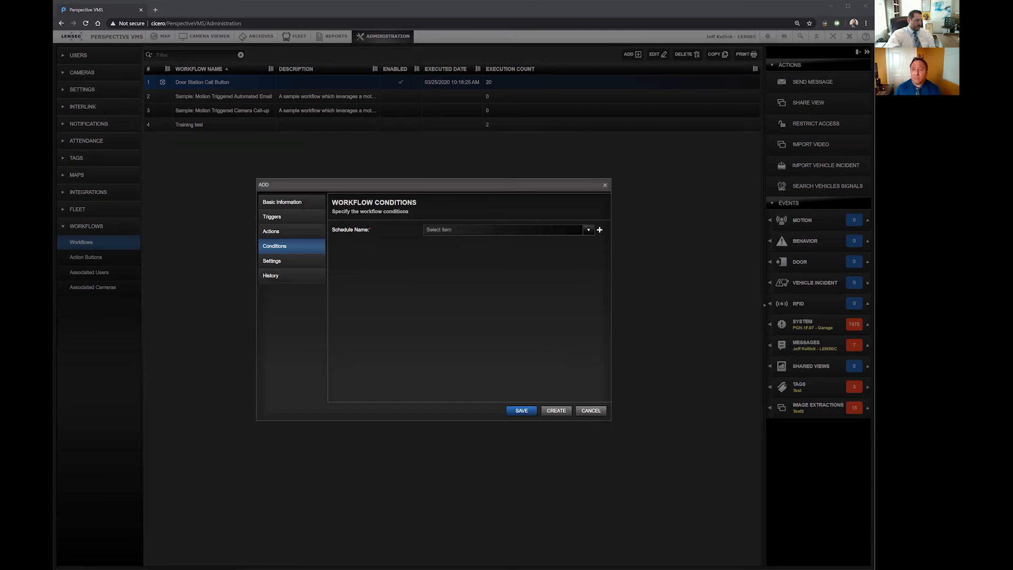
{"action": "left_click", "coordinate": [484, 314]}
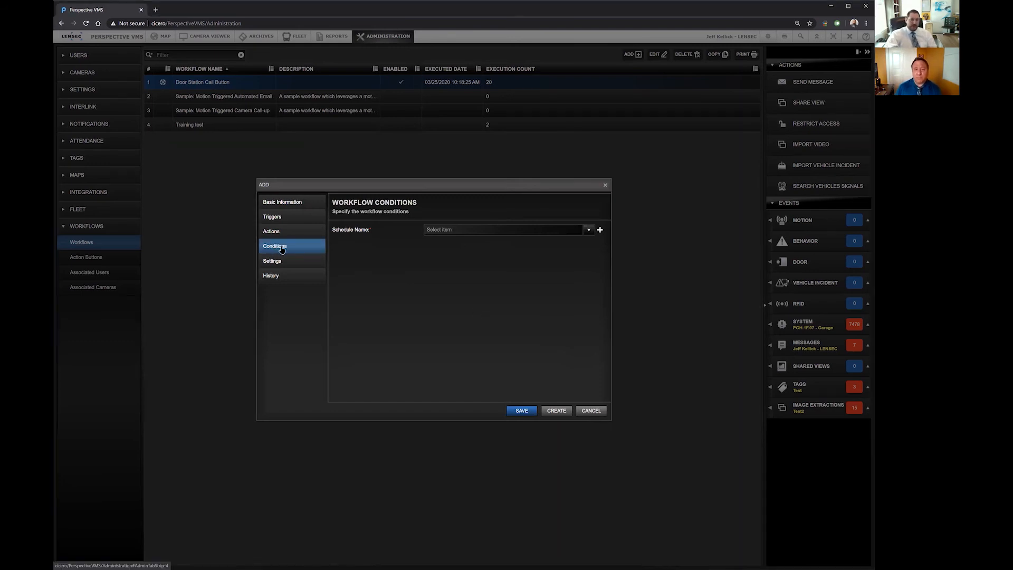
Step: Review the new workflow's execution settings and history fields, and close it without saving
{"action": "left_click", "coordinate": [291, 262]}
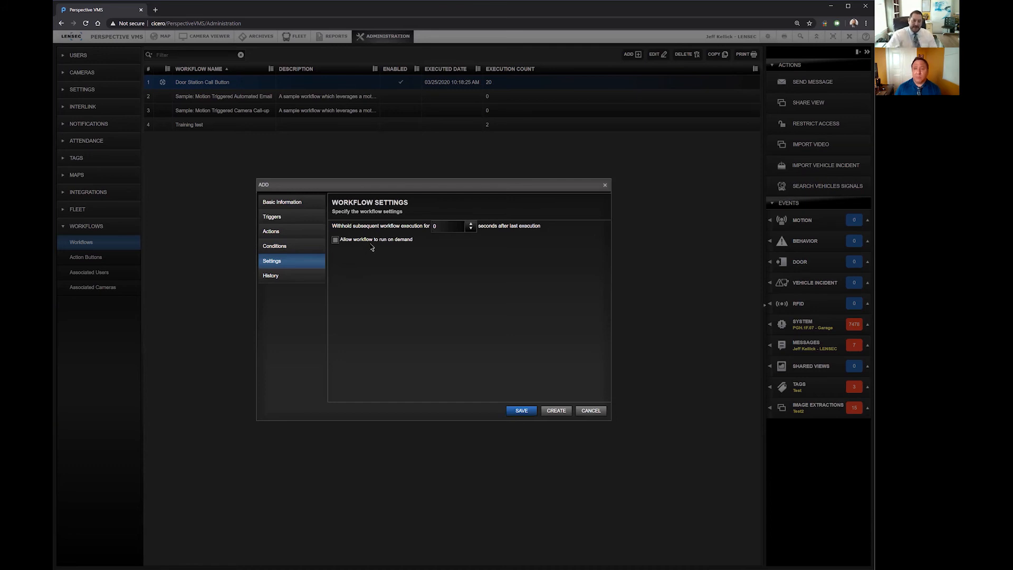
{"action": "left_click", "coordinate": [451, 226]}
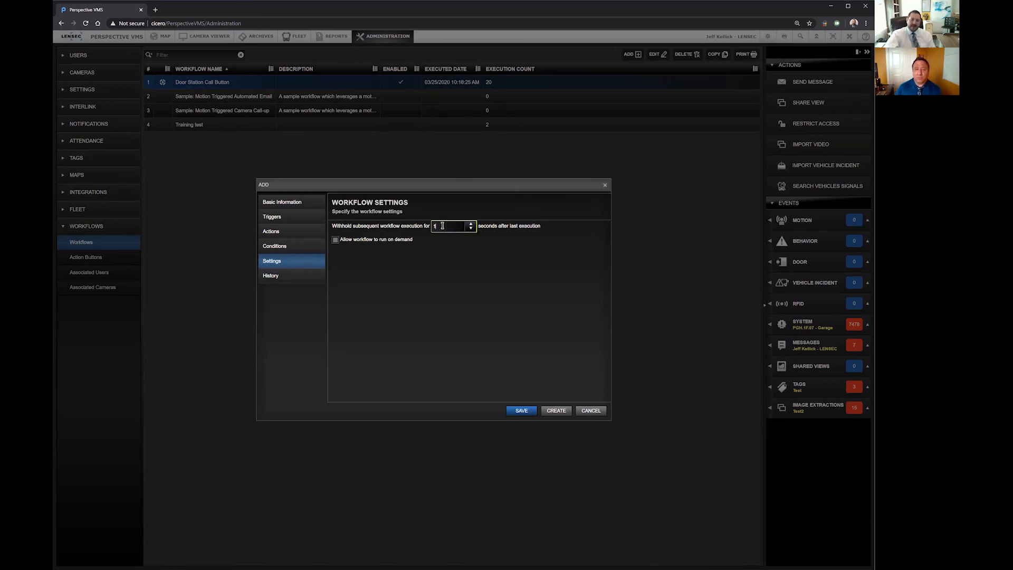
{"action": "left_click", "coordinate": [470, 229]}
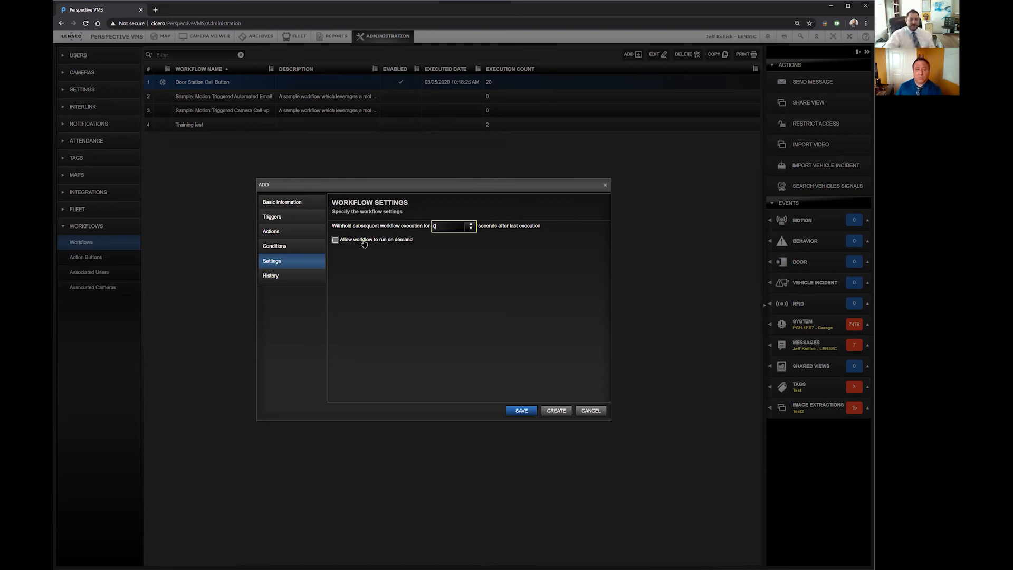
{"action": "left_click", "coordinate": [314, 276]}
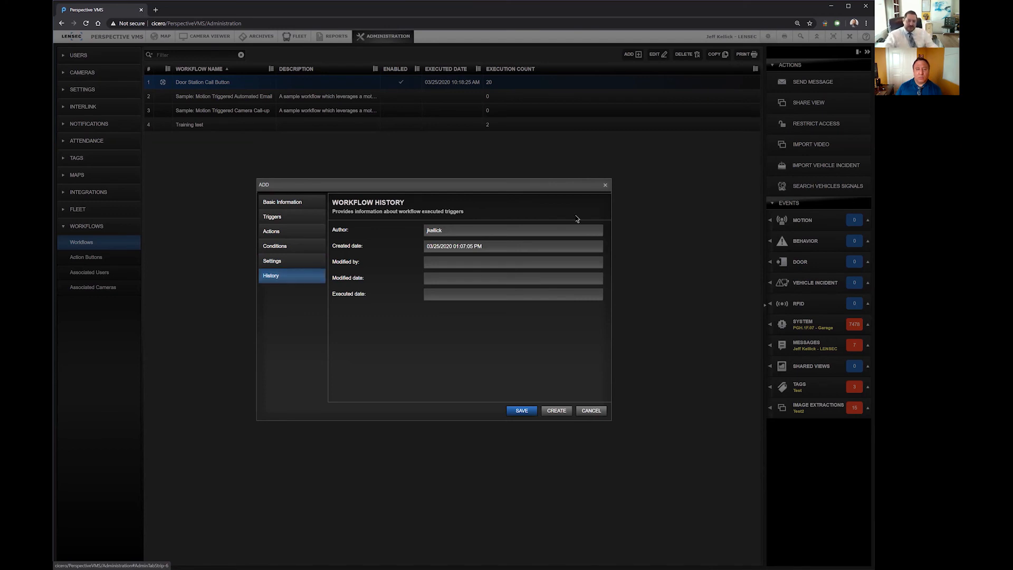
{"action": "left_click", "coordinate": [605, 186]}
Step: Open the Door Station Call Button workflow, examine its history including the executed date, and close it without saving
{"action": "double_click", "coordinate": [227, 89]}
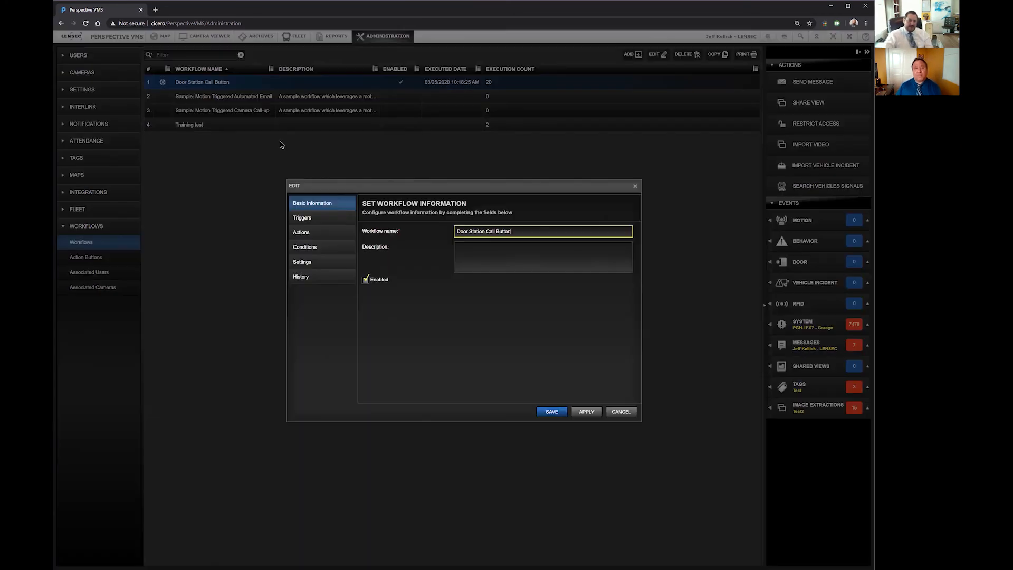
{"action": "left_click", "coordinate": [319, 276]}
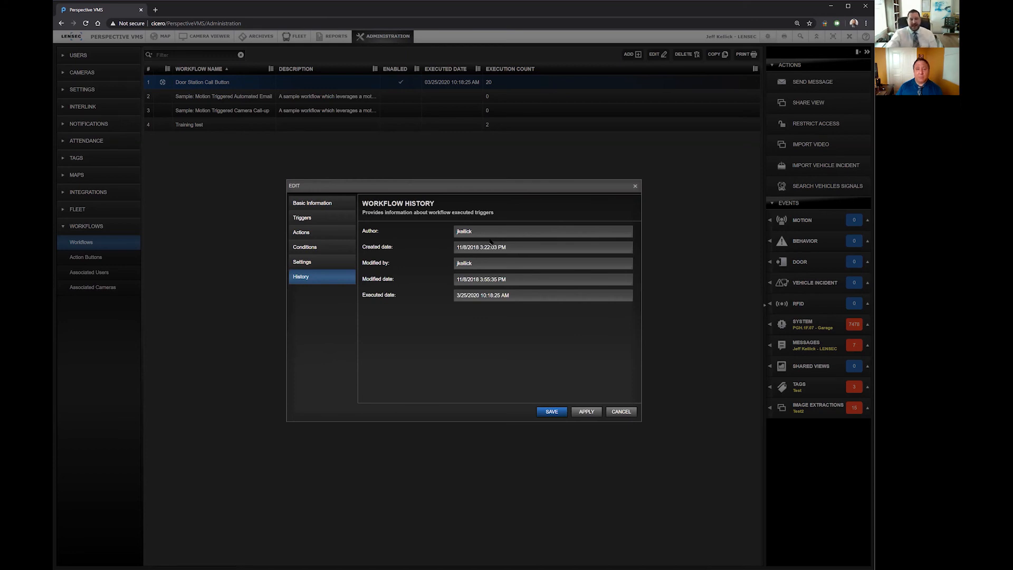
{"action": "left_click_drag", "start_coordinate": [445, 297], "coordinate": [437, 300]}
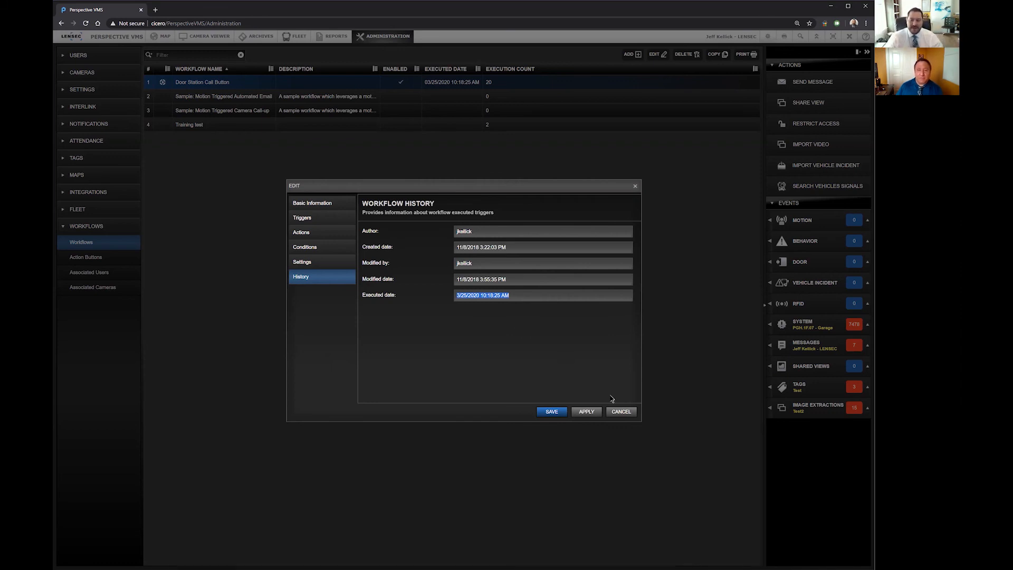
{"action": "left_click", "coordinate": [628, 415]}
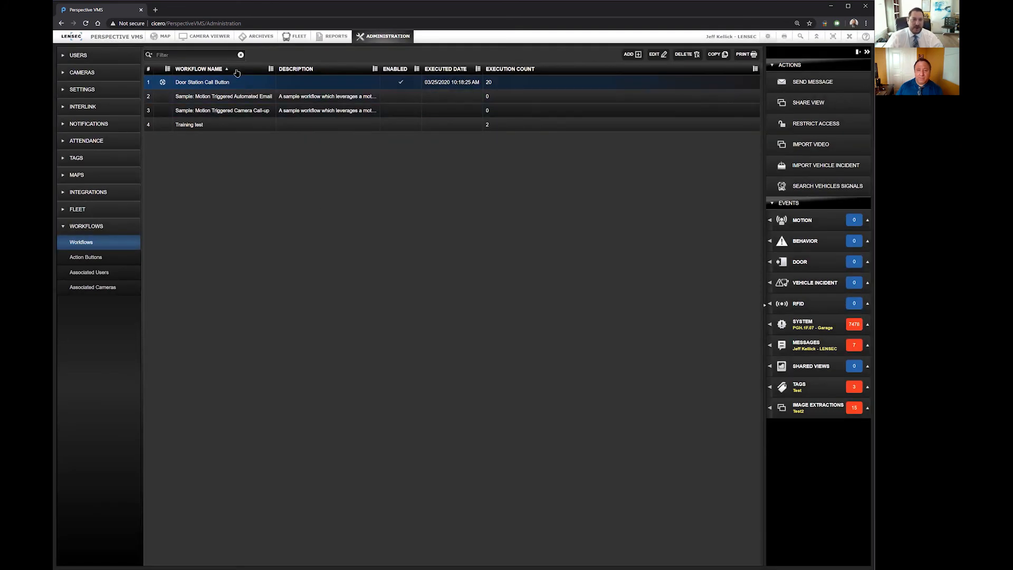
Step: View the live camera in the Camera Viewer module and return to the workflow administration
{"action": "left_click", "coordinate": [213, 41]}
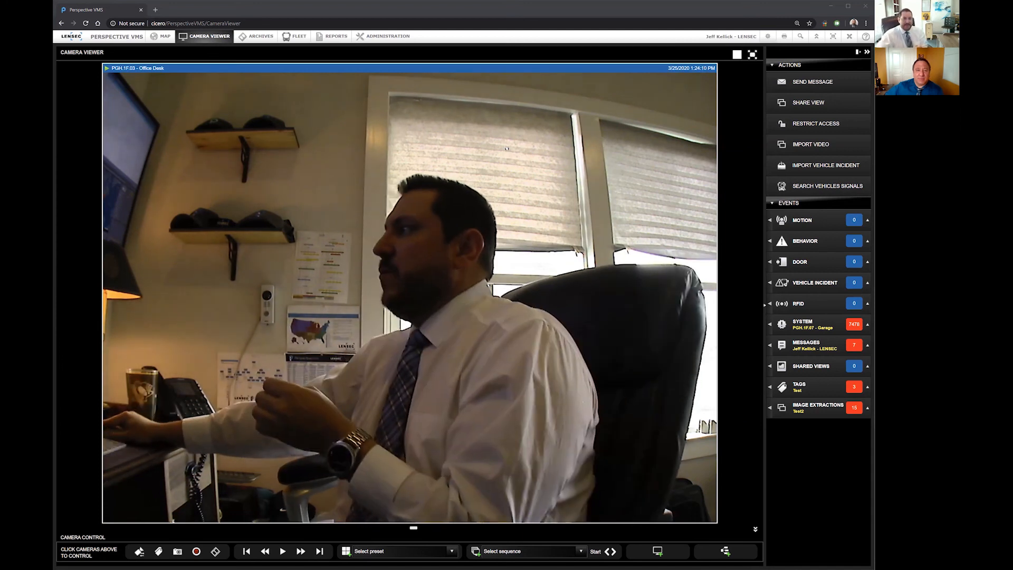
{"action": "left_click", "coordinate": [409, 42]}
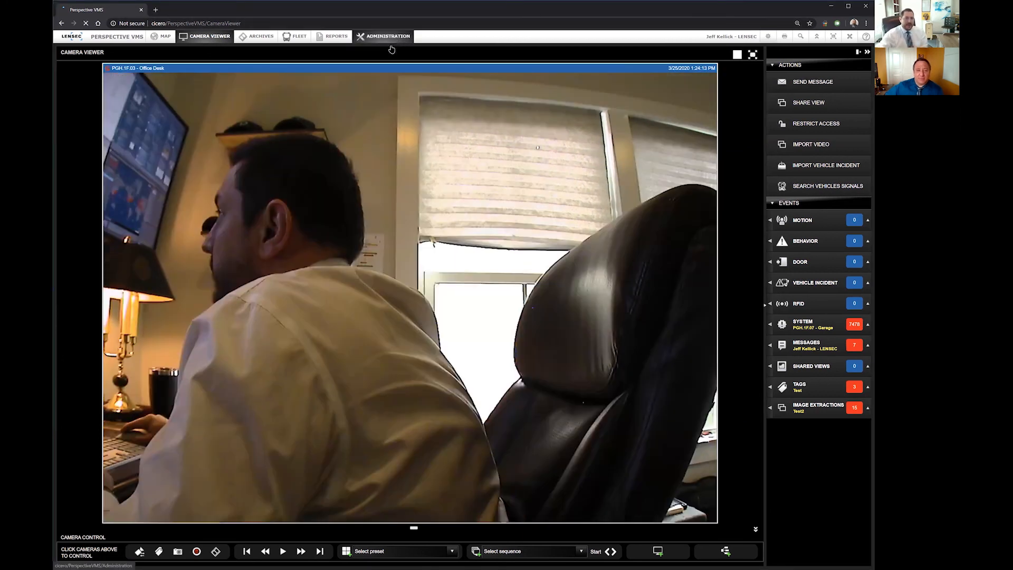
{"action": "left_click", "coordinate": [395, 38]}
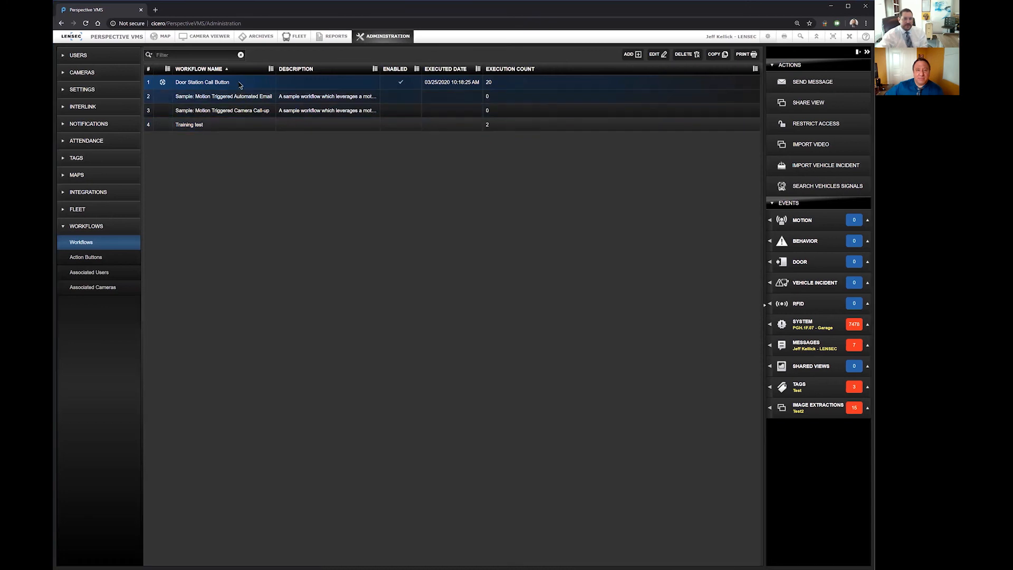
Step: Open the Door Station Call Button workflow and inspect its Camera Input Trigger's camera, input port and action
{"action": "double_click", "coordinate": [240, 84]}
{"action": "left_click", "coordinate": [324, 218]}
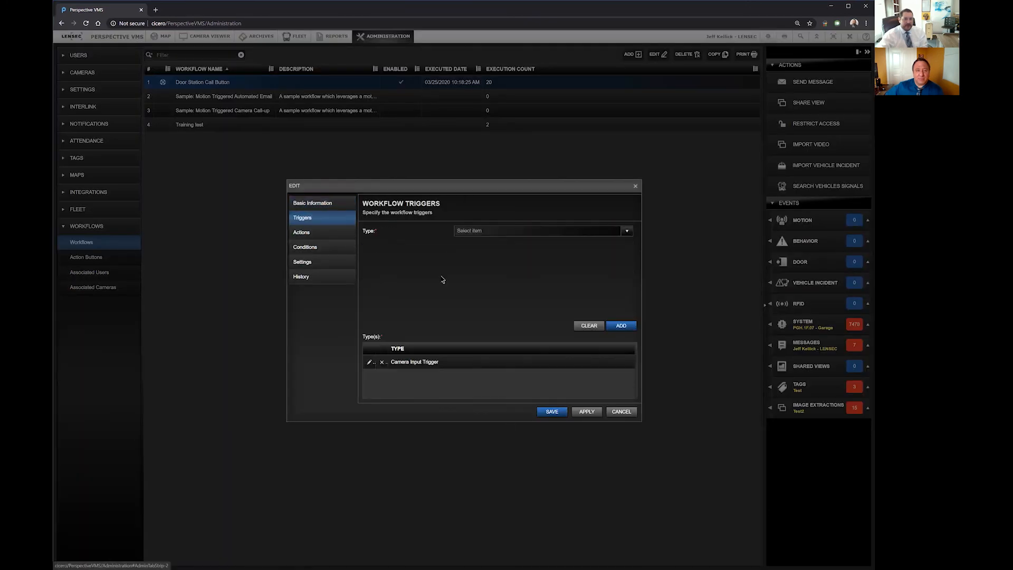
{"action": "left_click", "coordinate": [368, 361]}
{"action": "left_click", "coordinate": [531, 251]}
{"action": "left_click", "coordinate": [487, 266]}
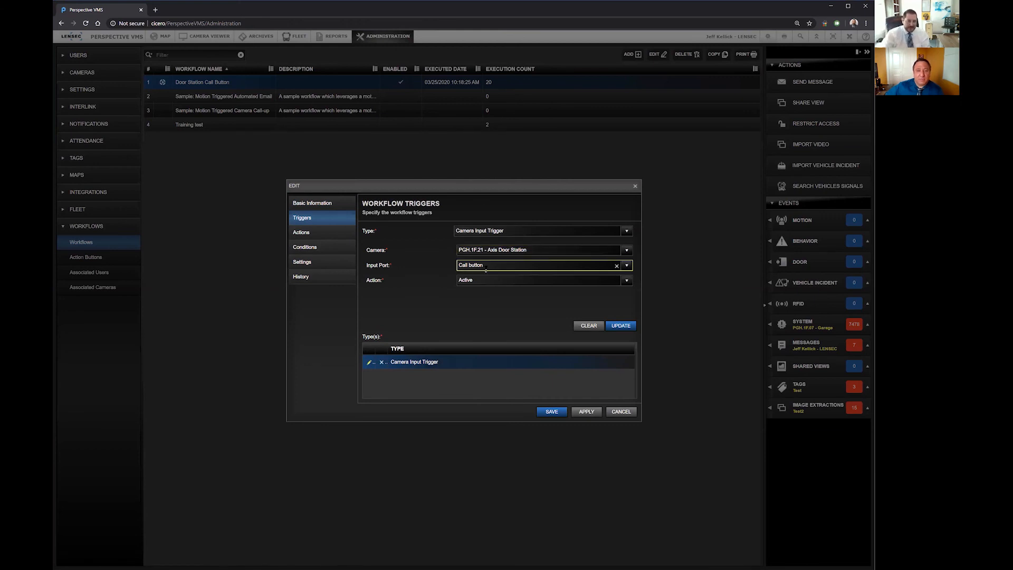
Step: Inspect the workflow's User Interface action and its static camera view, and close the view without changes
{"action": "left_click", "coordinate": [310, 233]}
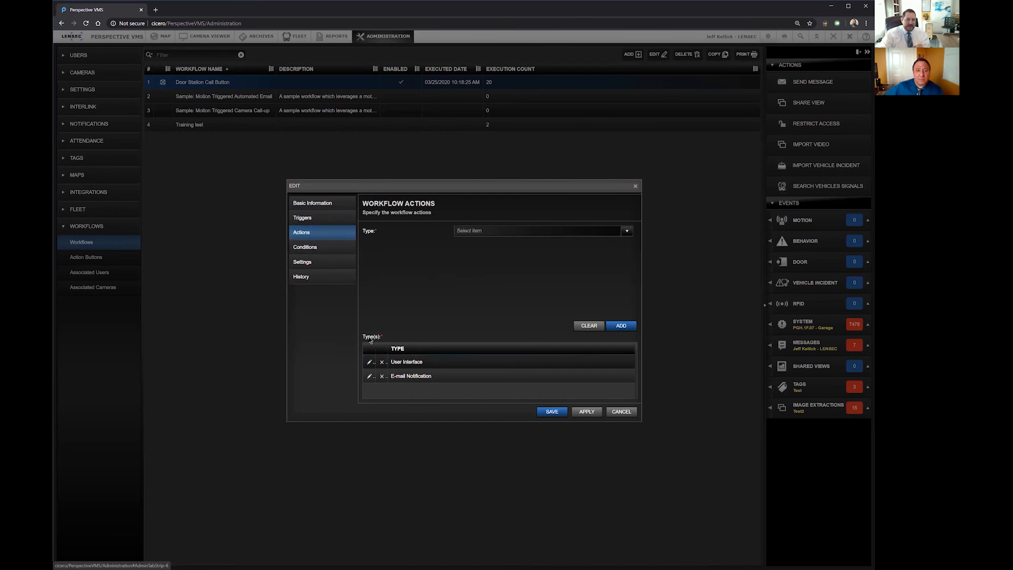
{"action": "left_click", "coordinate": [369, 362]}
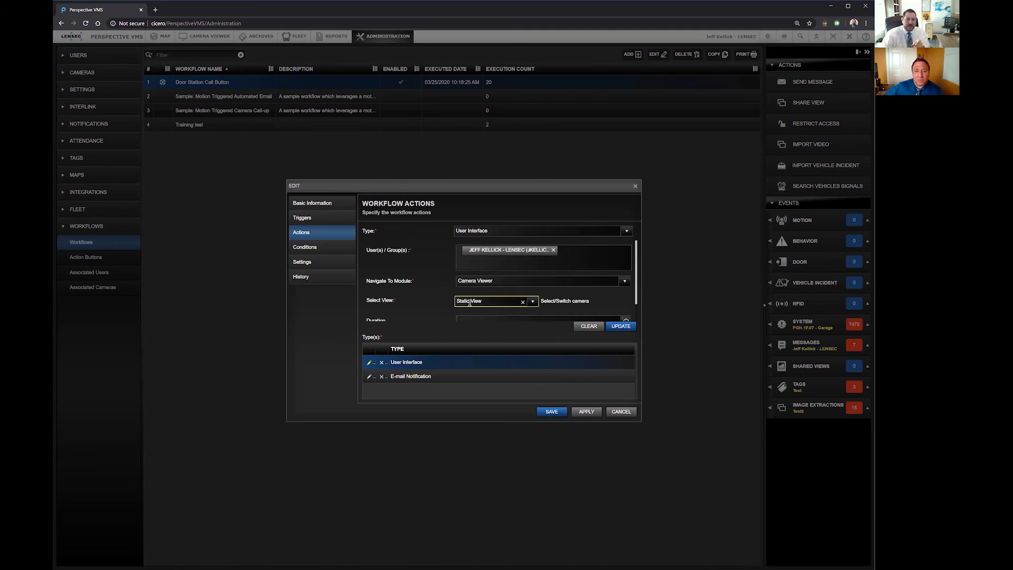
{"action": "left_click", "coordinate": [565, 302]}
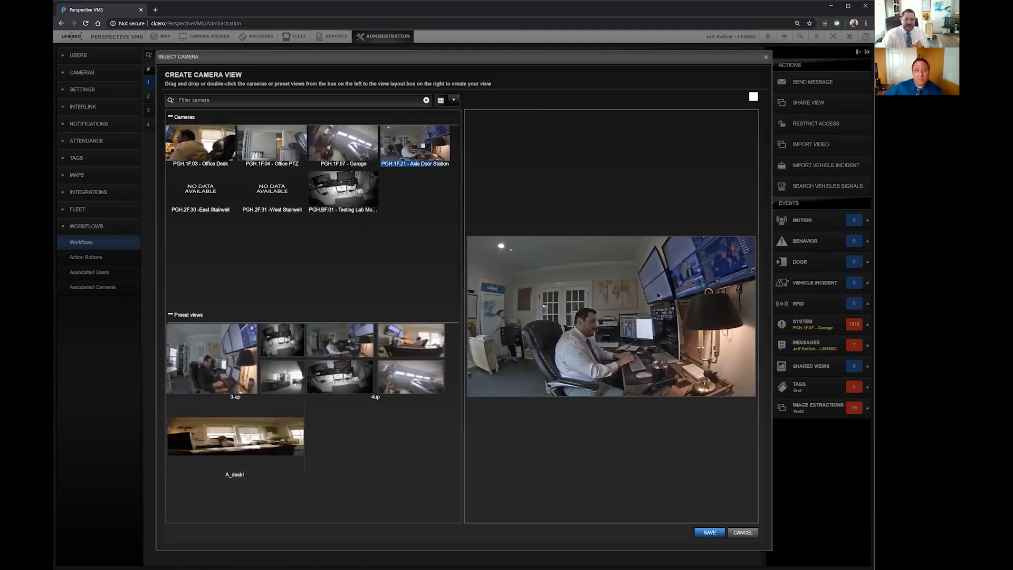
{"action": "left_click", "coordinate": [765, 57]}
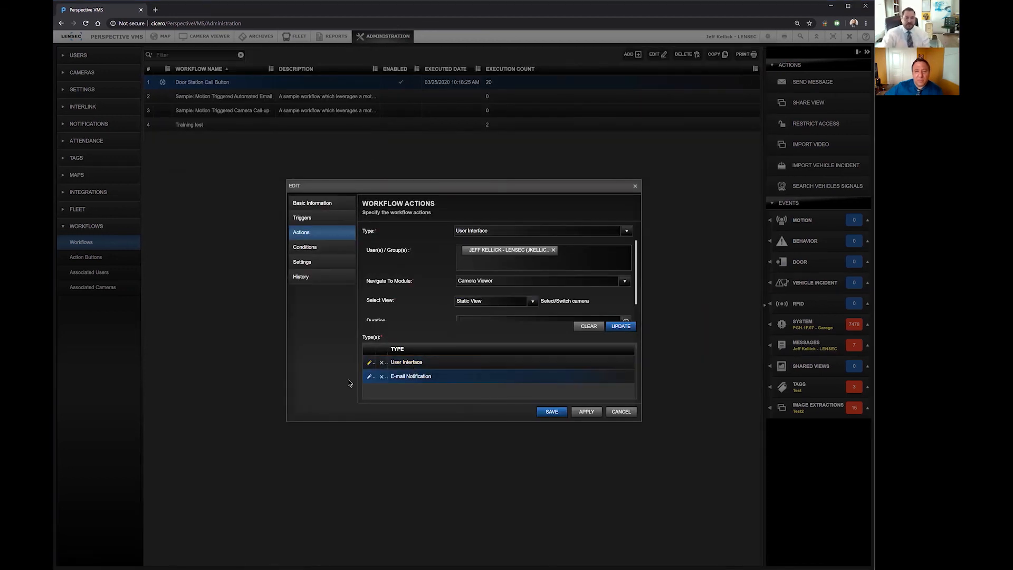
Step: Inspect the workflow's E-mail Notification action, including its attachment and archive link options, check its schedule condition, and close the workflow without saving
{"action": "left_click", "coordinate": [369, 377]}
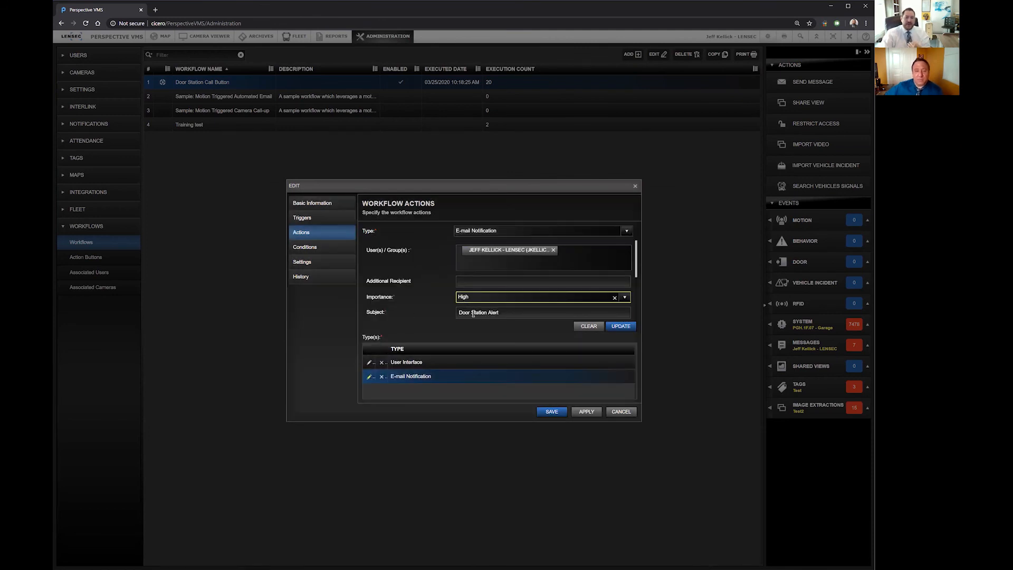
{"action": "scroll", "coordinate": [493, 295], "scroll_direction": "down", "scroll_amount": 3}
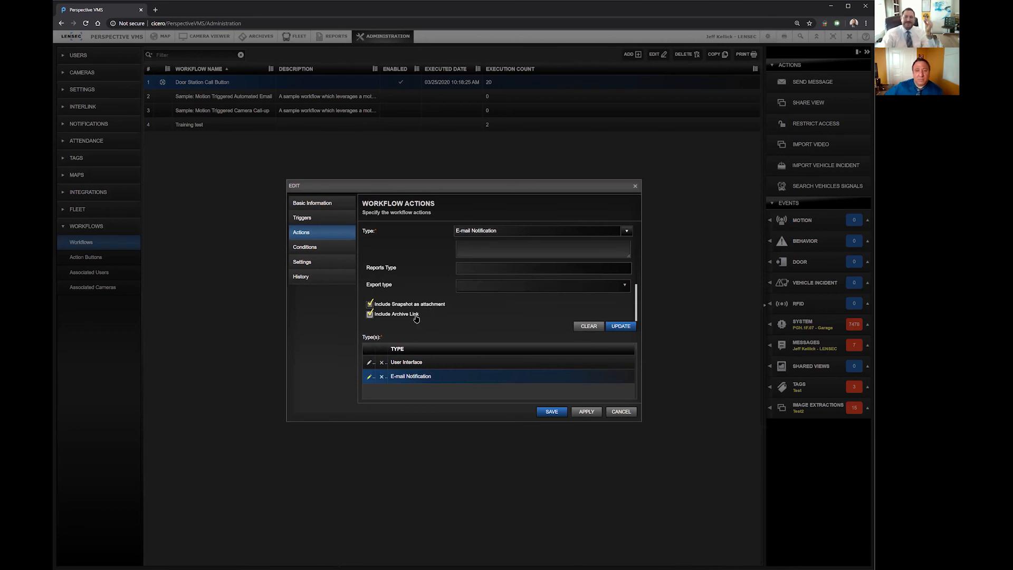
{"action": "scroll", "coordinate": [416, 316], "scroll_direction": "up", "scroll_amount": 3}
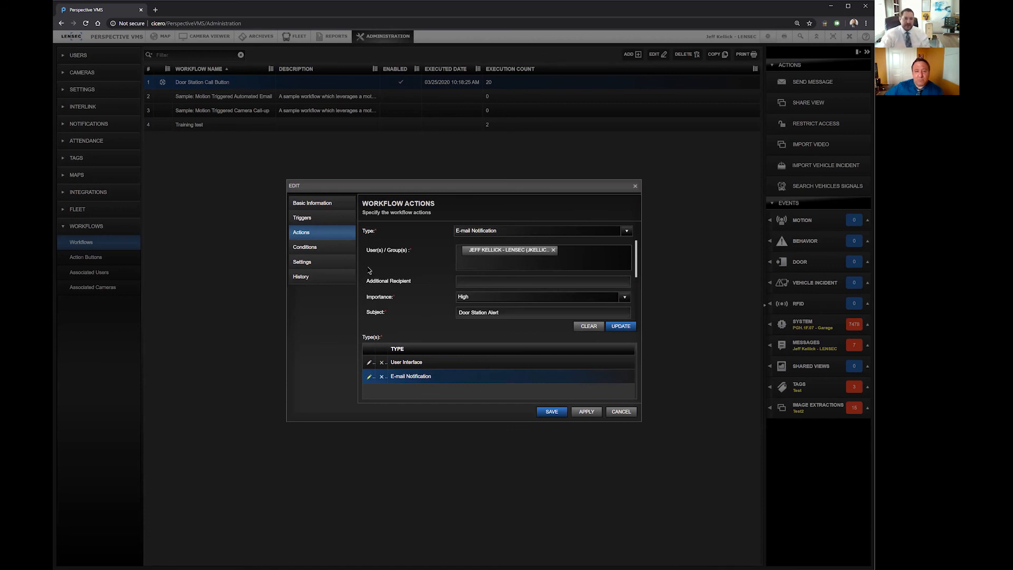
{"action": "left_click", "coordinate": [337, 247]}
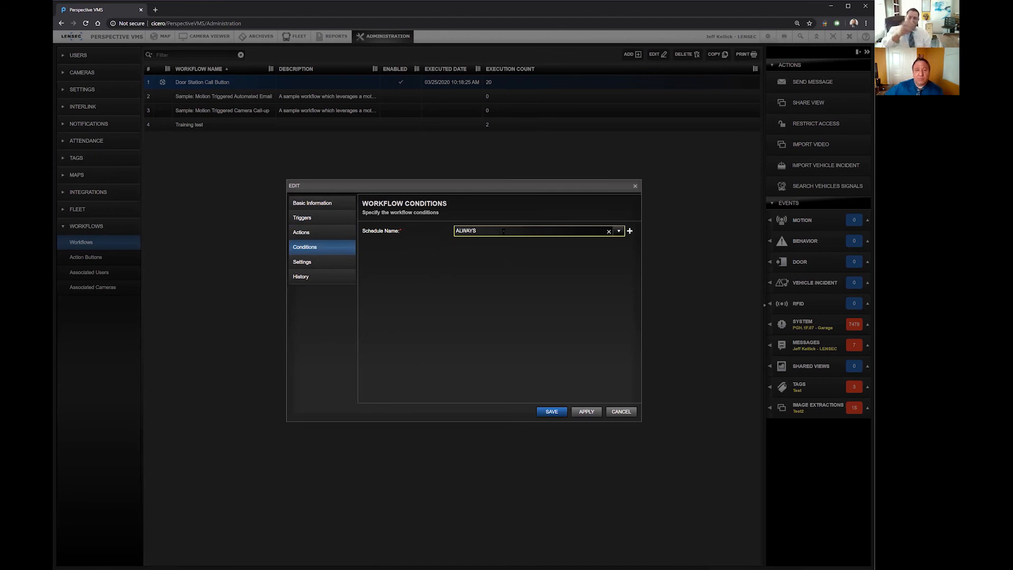
{"action": "left_click", "coordinate": [621, 412]}
Step: View the door station's live camera in the Camera Viewer module, return to the workflow administration, and minimize the browser window
{"action": "left_click", "coordinate": [209, 36]}
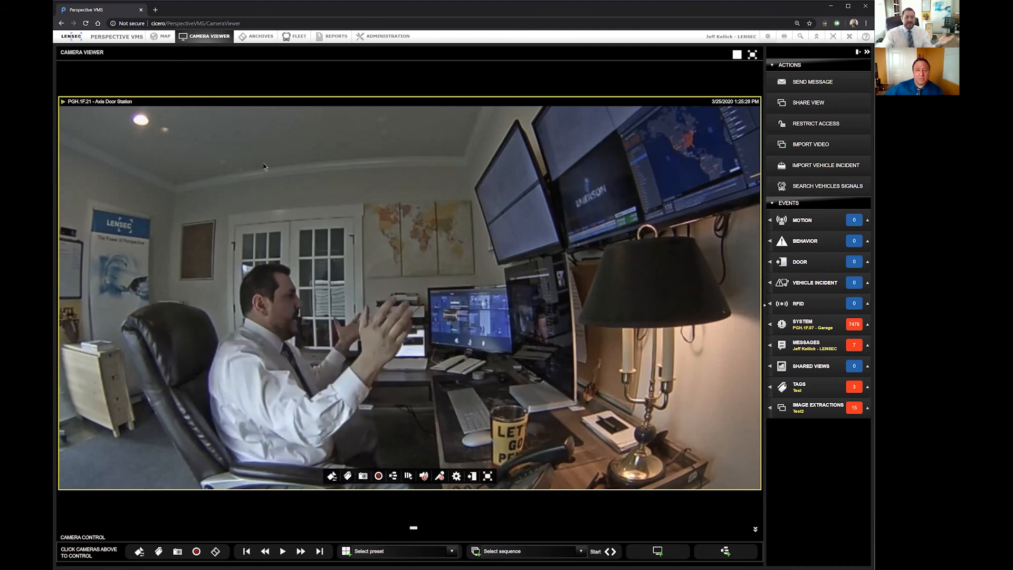
{"action": "left_click", "coordinate": [368, 42]}
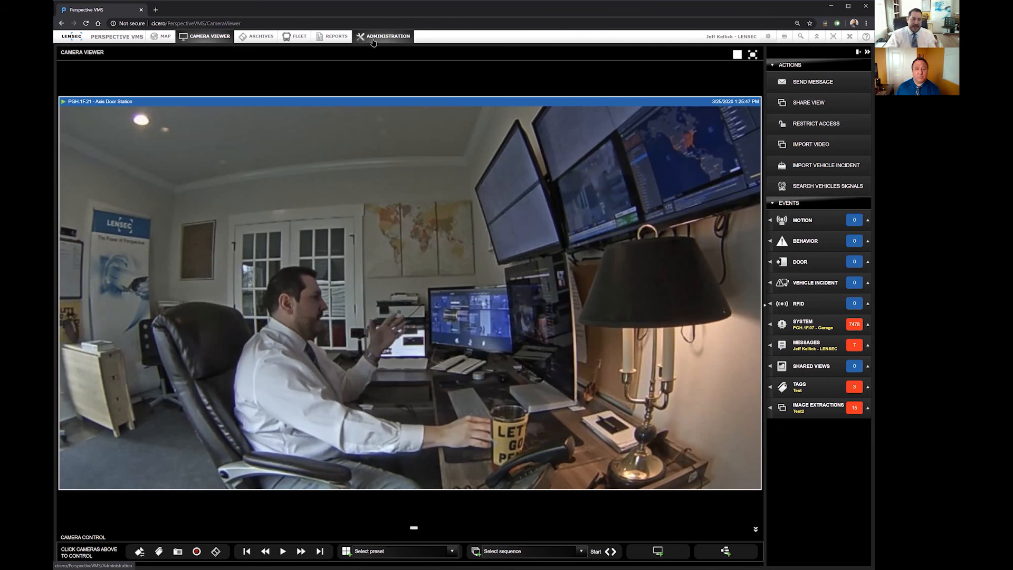
{"action": "left_click", "coordinate": [382, 37]}
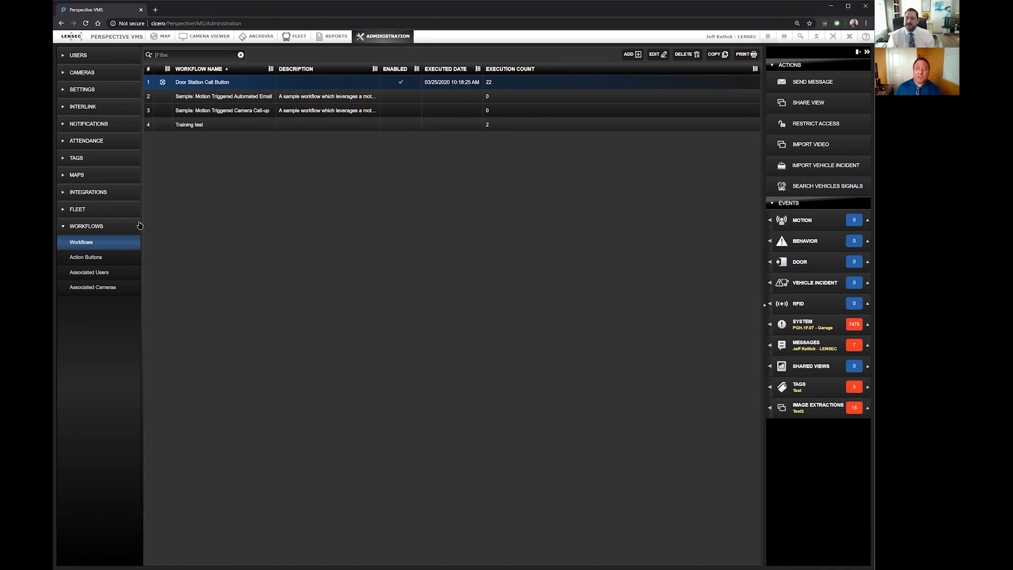
{"action": "left_click", "coordinate": [834, 8]}
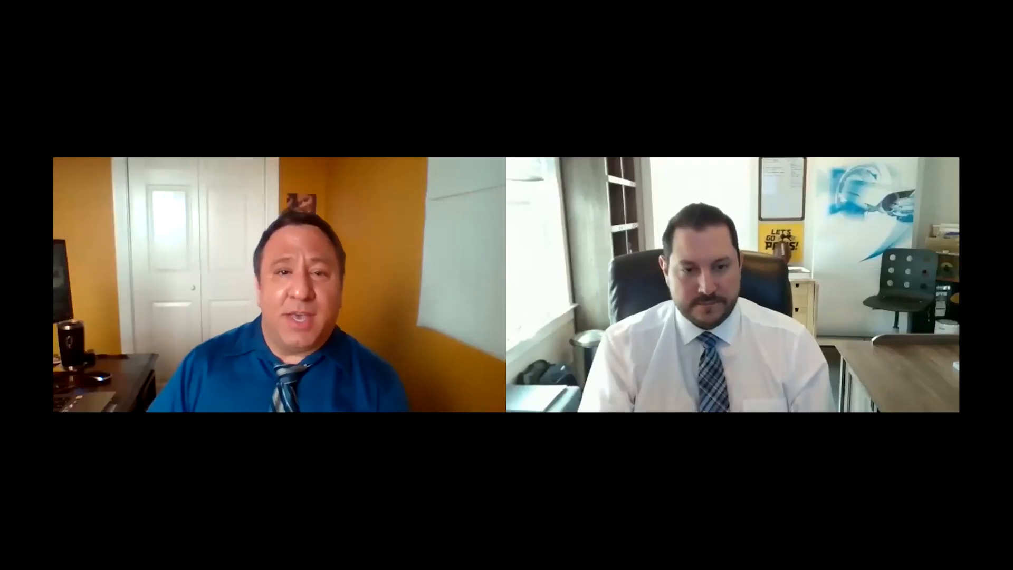